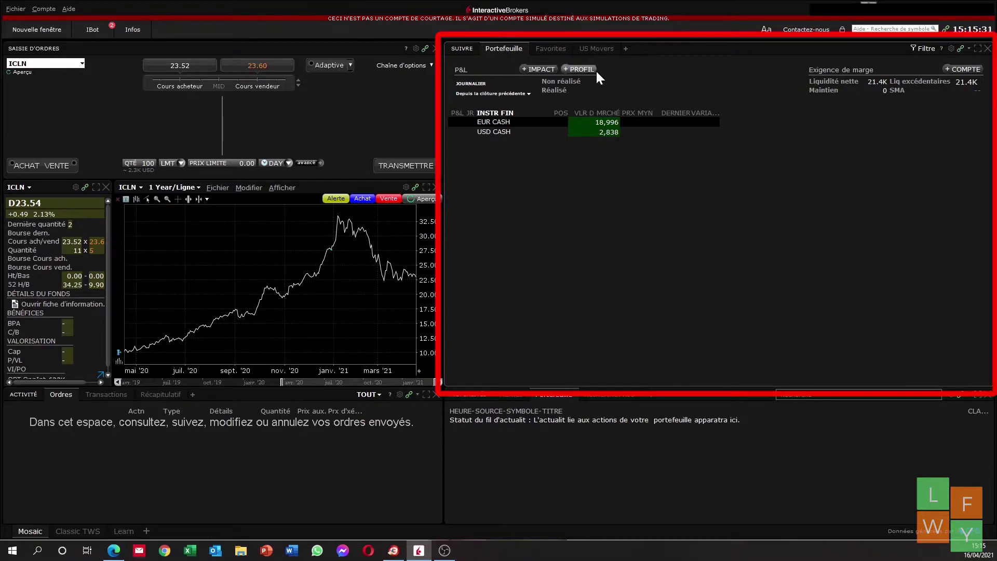
- Create a new watchlist in the monitoring area and rename it Trackers
{"action": "mouse_move", "coordinate": [596, 69]}
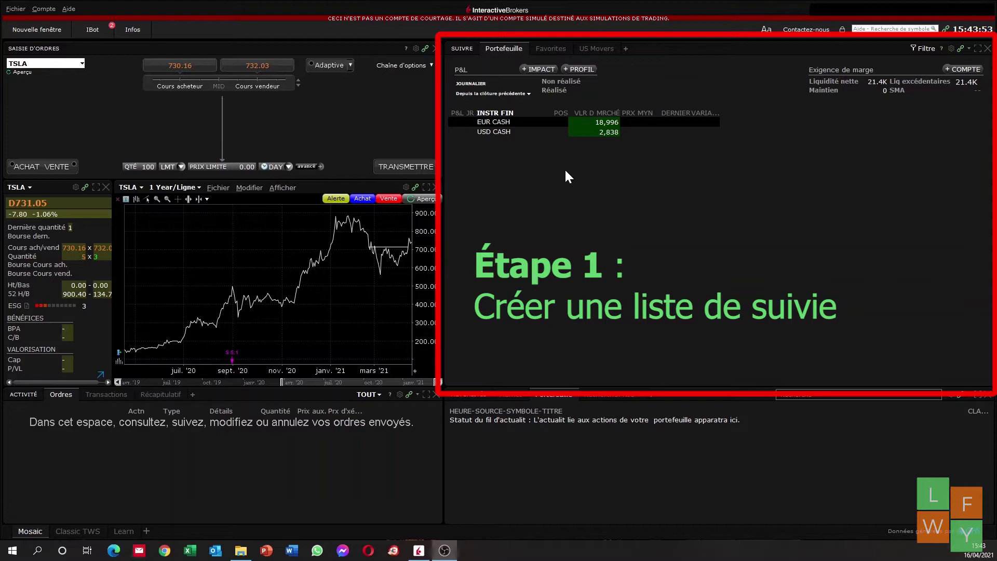
{"action": "left_click", "coordinate": [626, 49]}
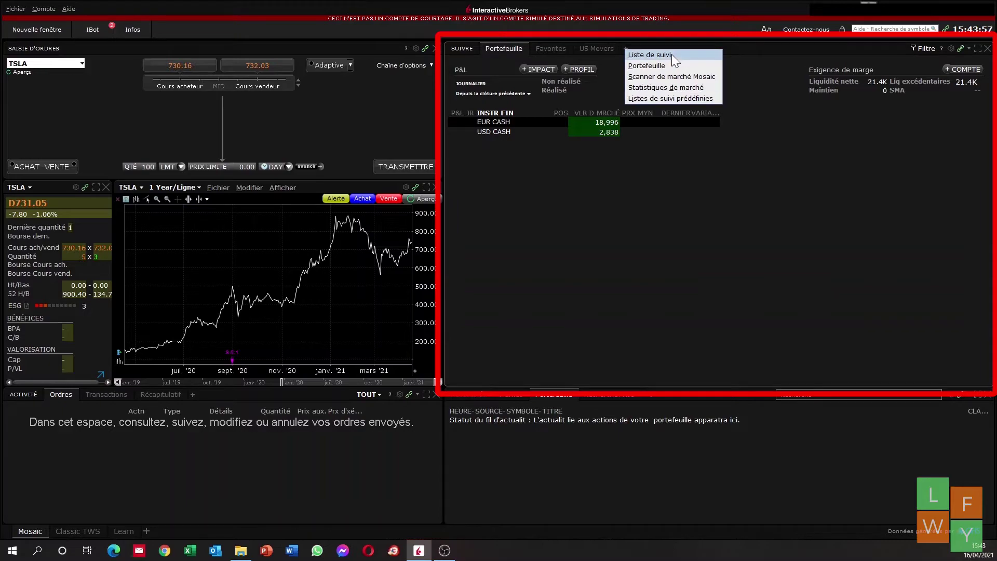
{"action": "left_click", "coordinate": [450, 224]}
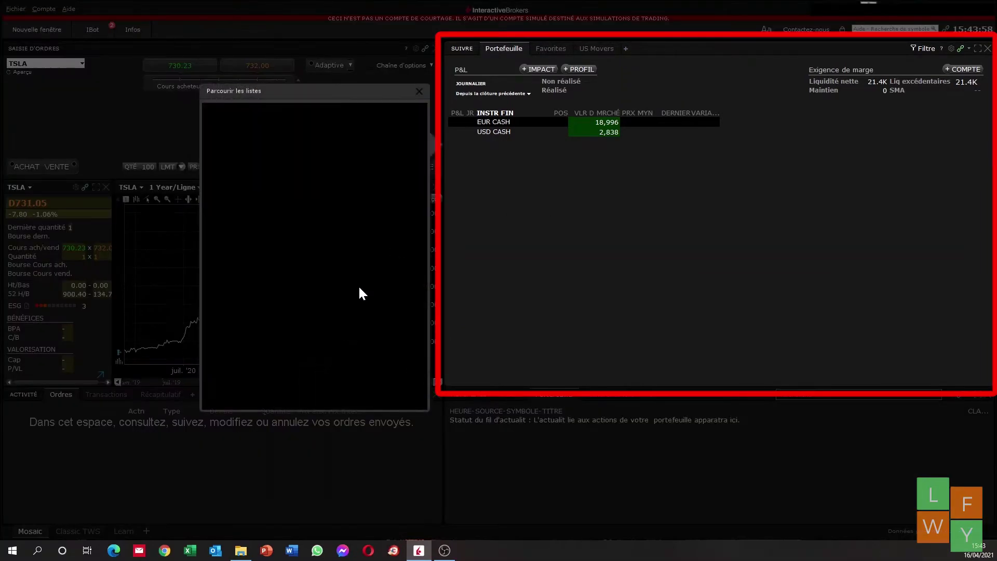
{"action": "left_click", "coordinate": [261, 393]}
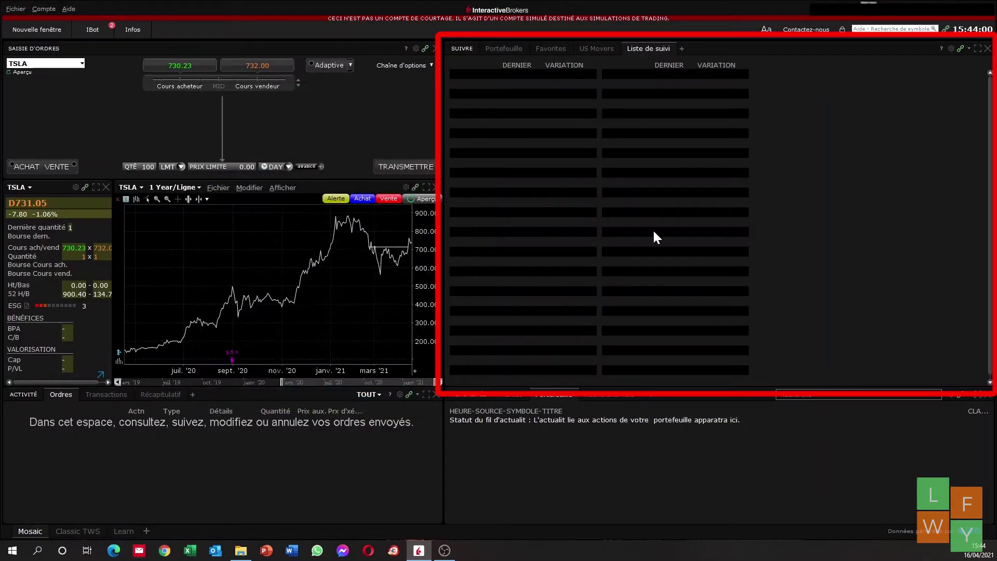
{"action": "right_click", "coordinate": [643, 50]}
{"action": "left_click", "coordinate": [671, 73]}
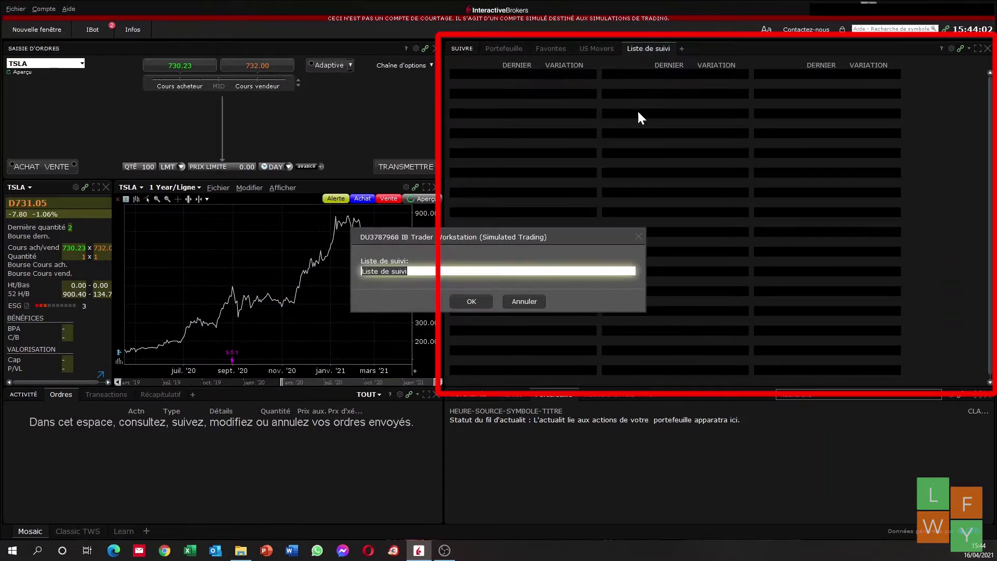
{"action": "type", "text": "Trackers"}
{"action": "left_click", "coordinate": [471, 301]}
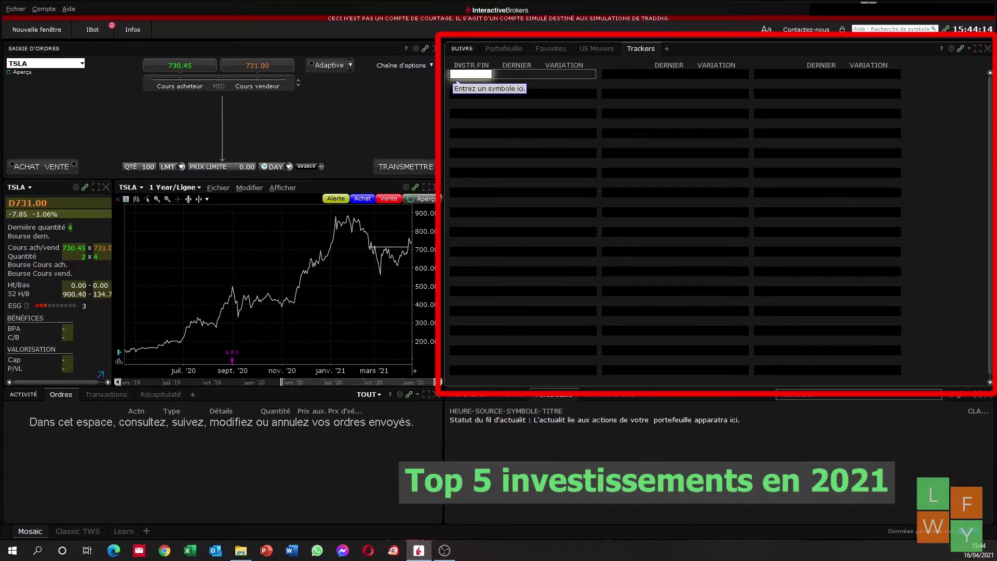
- Add ARKK and the Vanguard Health Care ETF (VHT) as SMART-routed stocks to the Trackers watchlist
{"action": "type", "text": "rkk"}
{"action": "key", "text": "Return"}
{"action": "left_click", "coordinate": [521, 88]}
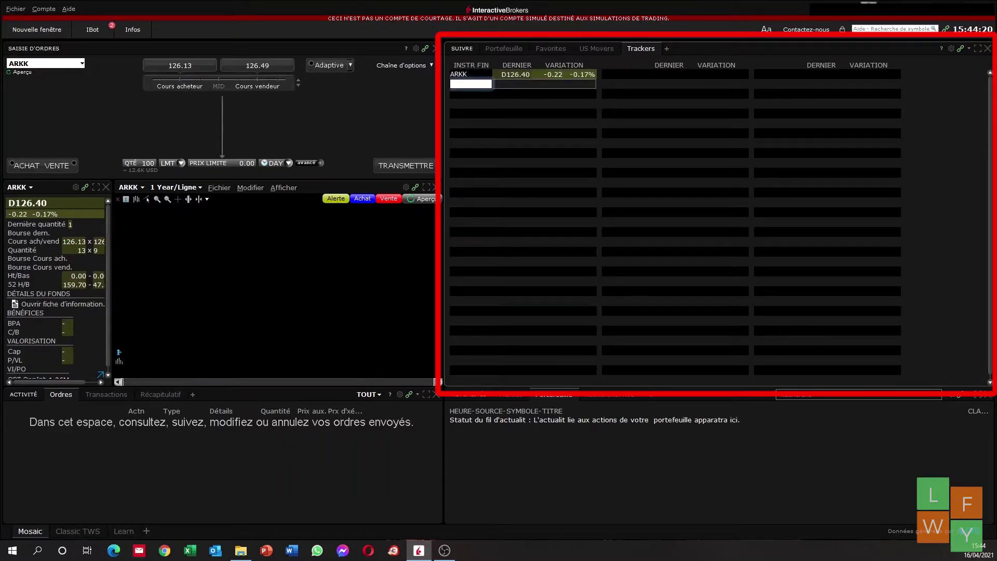
{"action": "type", "text": "vht"}
{"action": "key", "text": "Return"}
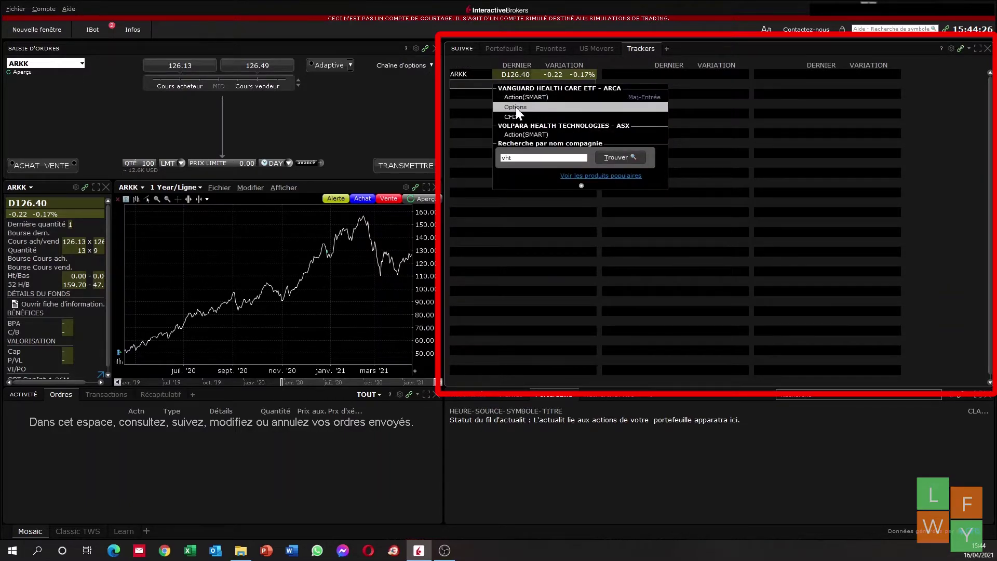
{"action": "left_click", "coordinate": [538, 97]}
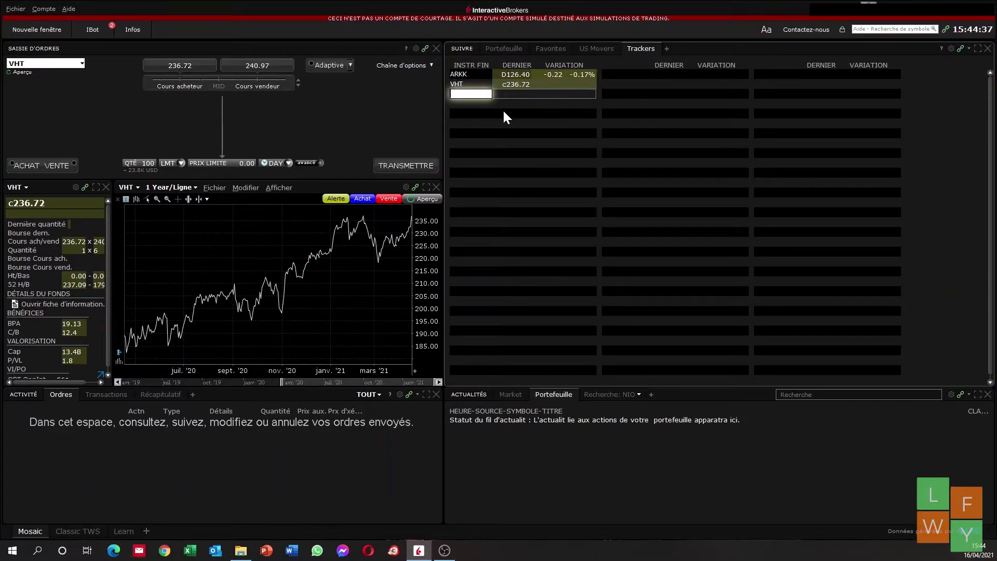
- Search by company name for "global clean energy" and add iShares Global Clean Energy (ICLN, NASDAQ) to the Trackers watchlist
{"action": "type", "text": "global c"}
{"action": "key", "text": "Escape"}
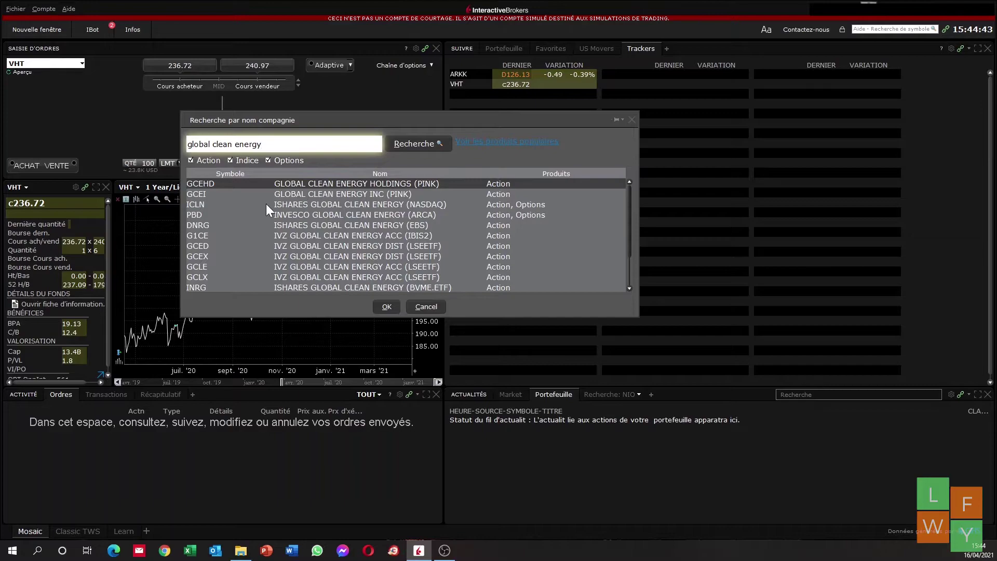
{"action": "left_click", "coordinate": [387, 307]}
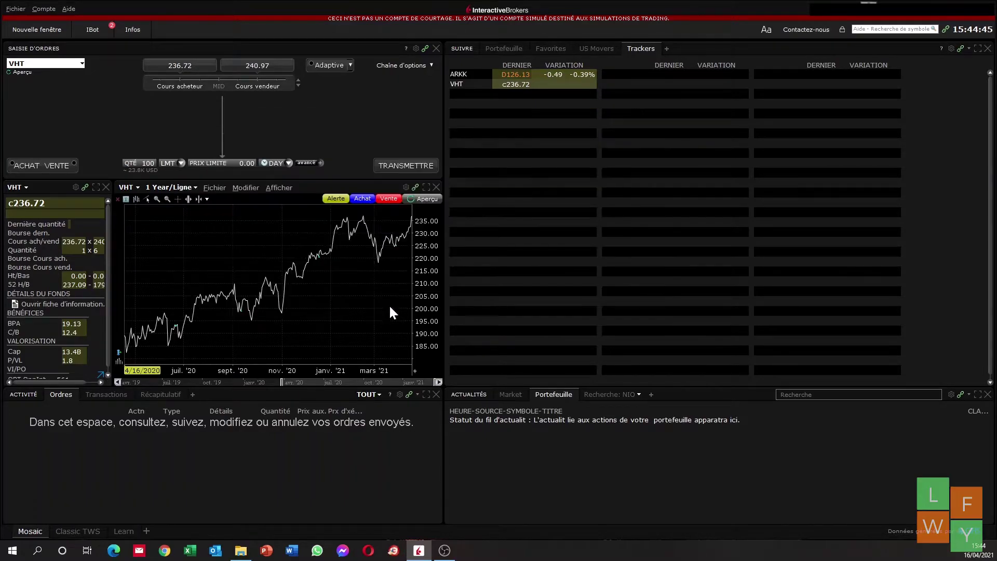
{"action": "left_click", "coordinate": [677, 122]}
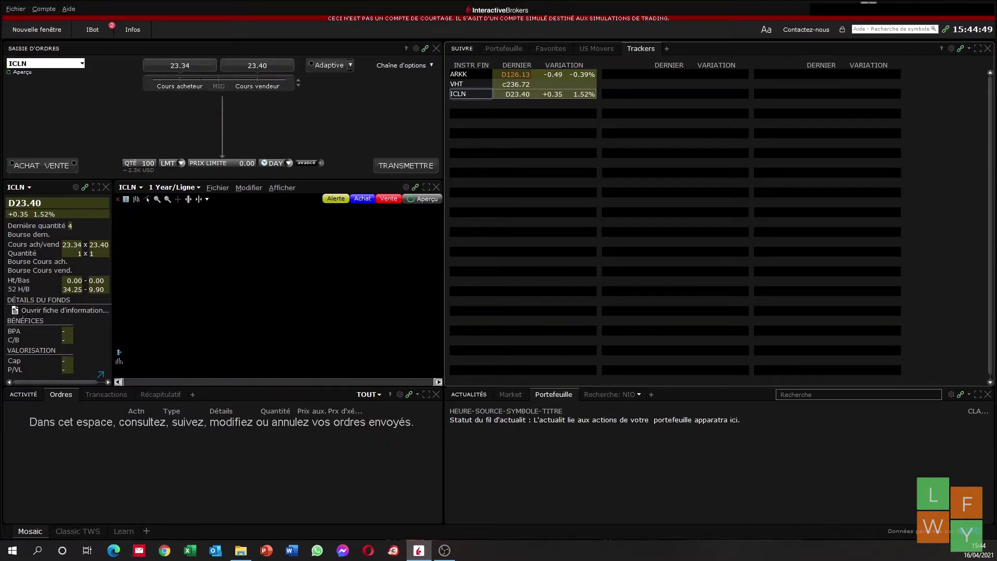
- Add SPY and the CAC 40 index to the second column of the Trackers watchlist
{"action": "left_click", "coordinate": [624, 75]}
{"action": "type", "text": "sp"}
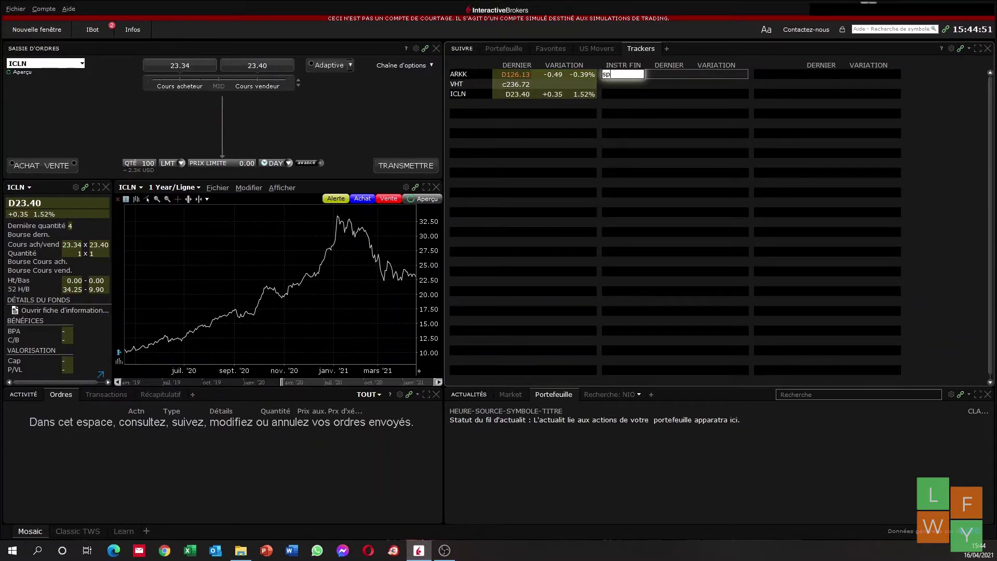
{"action": "type", "text": "y"}
{"action": "key", "text": "Return"}
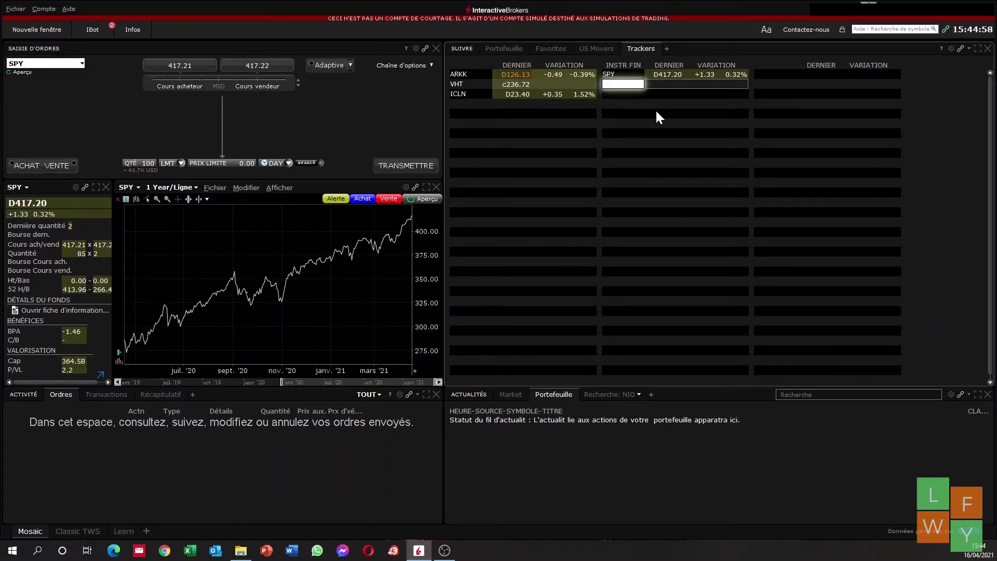
{"action": "type", "text": "cac"}
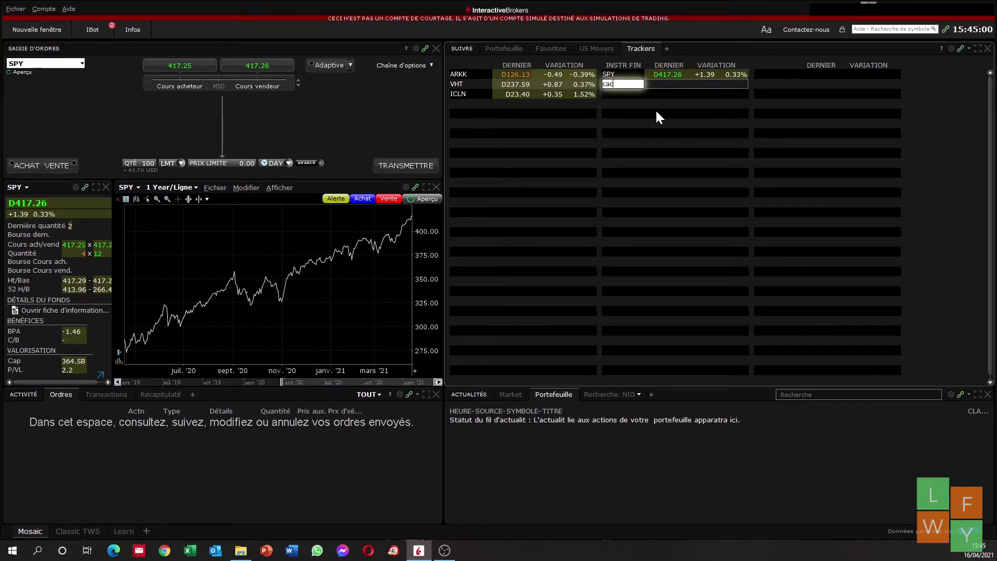
{"action": "type", "text": "40"}
{"action": "key", "text": "Return"}
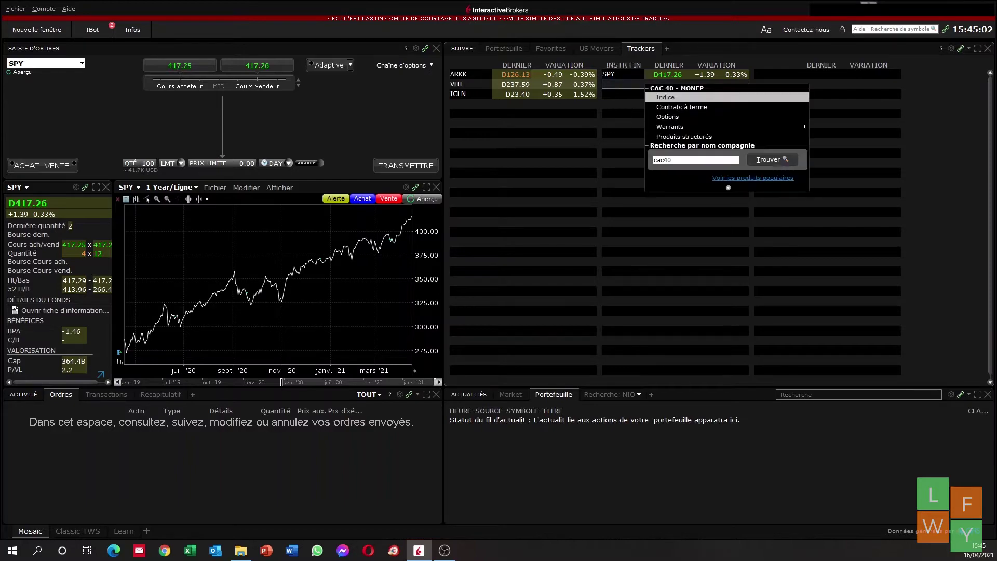
{"action": "left_click", "coordinate": [689, 97]}
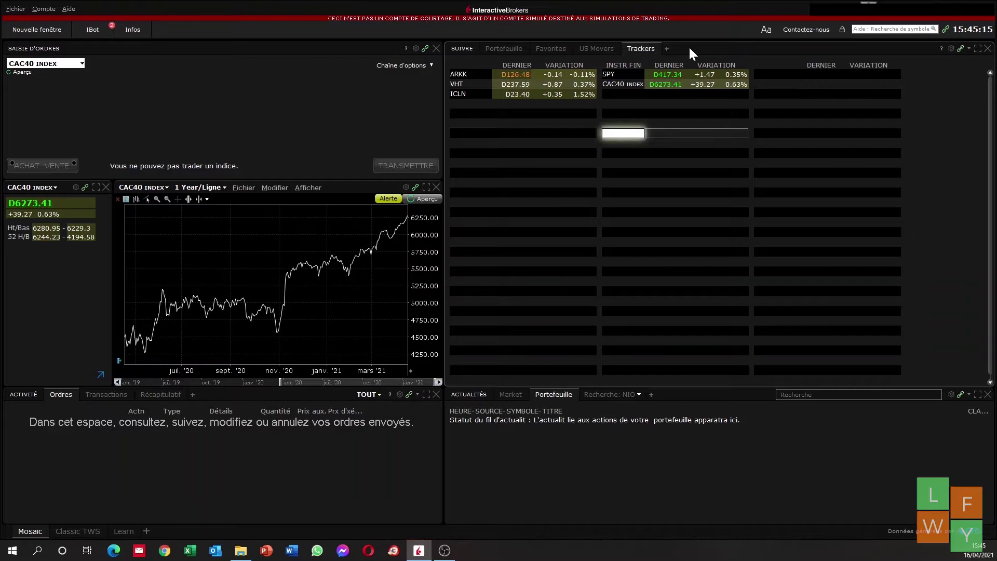
- Create another new watchlist and add Tesla Inc (TSLA, NASDAQ) to it as a SMART-routed stock
{"action": "left_click", "coordinate": [666, 47]}
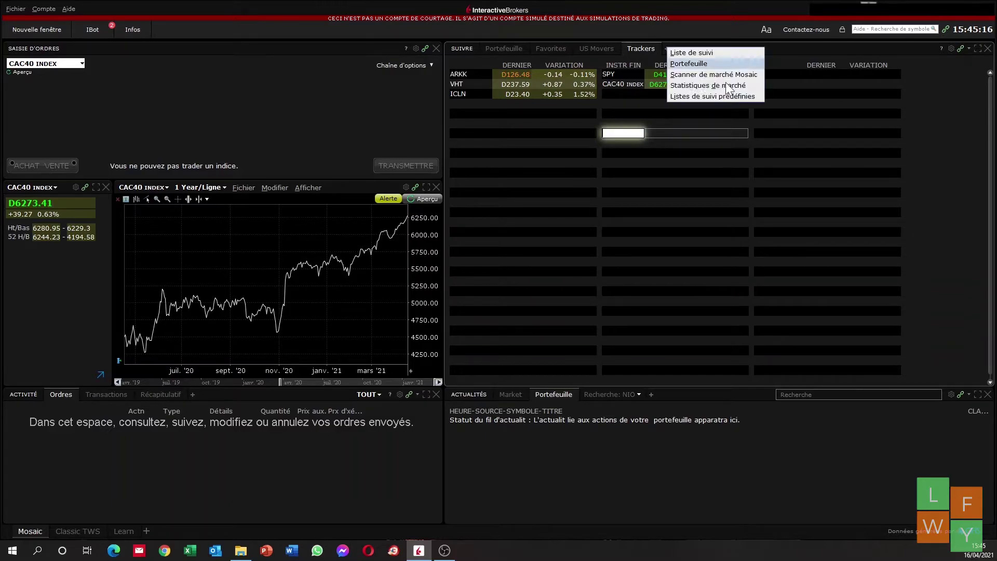
{"action": "left_click", "coordinate": [704, 52]}
{"action": "left_click", "coordinate": [290, 393]}
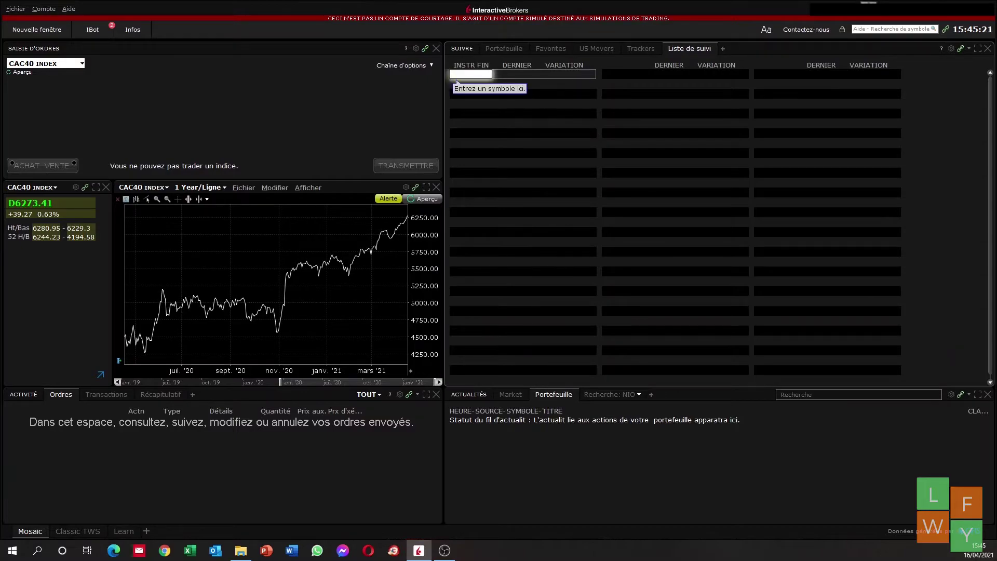
{"action": "type", "text": "tesla"}
{"action": "key", "text": "Return"}
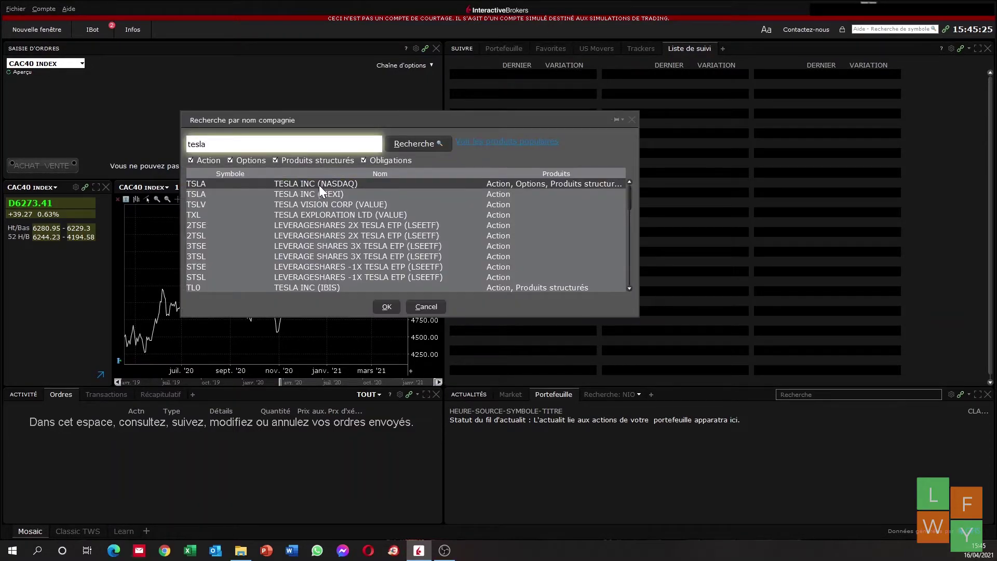
{"action": "left_click", "coordinate": [384, 306]}
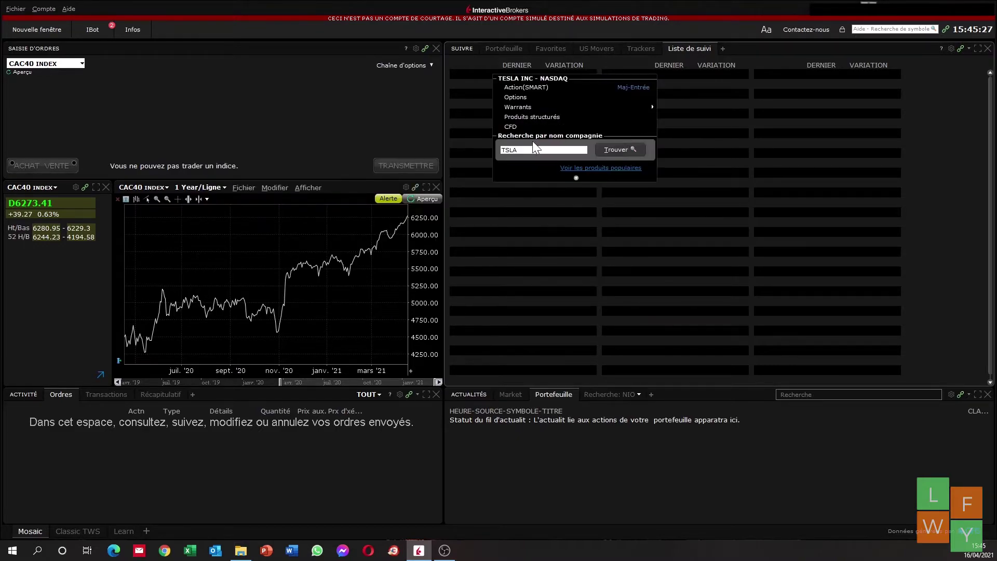
{"action": "left_click", "coordinate": [527, 88]}
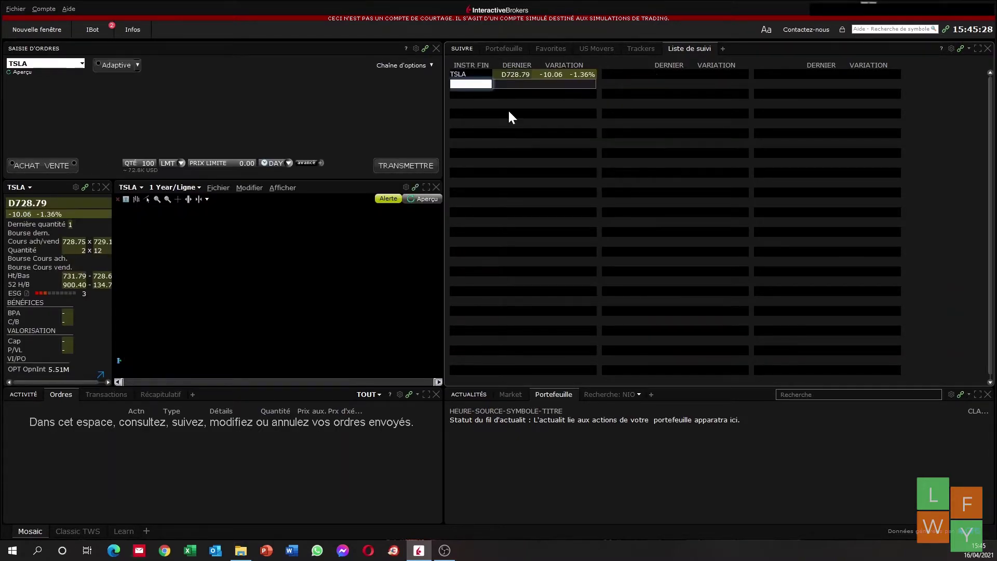
- Search for "apple" and add Apple Inc (AAPL, NASDAQ) as a stock below Tesla in the new watchlist
{"action": "type", "text": "apple"}
{"action": "key", "text": "Return"}
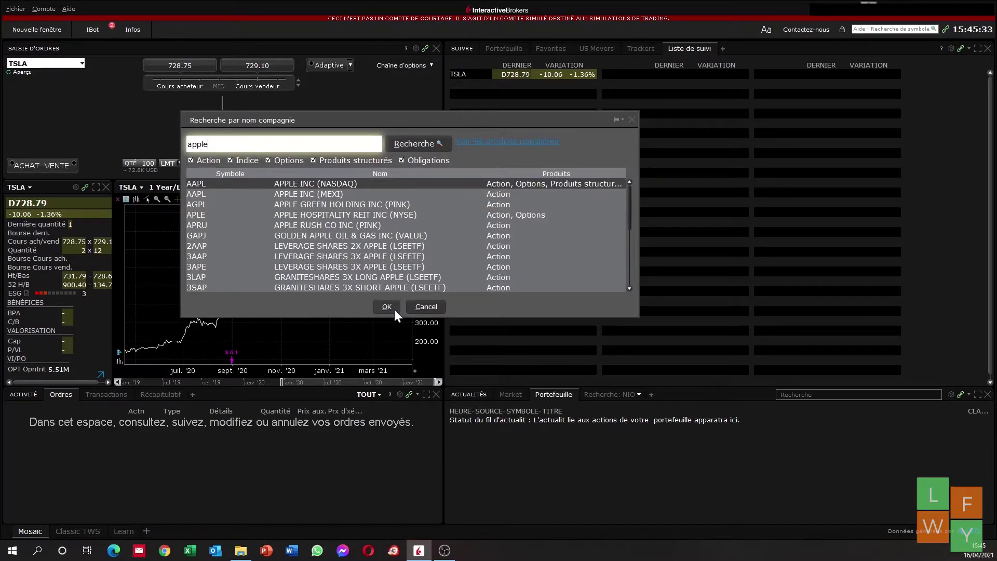
{"action": "left_click", "coordinate": [394, 309]}
{"action": "left_click", "coordinate": [527, 97]}
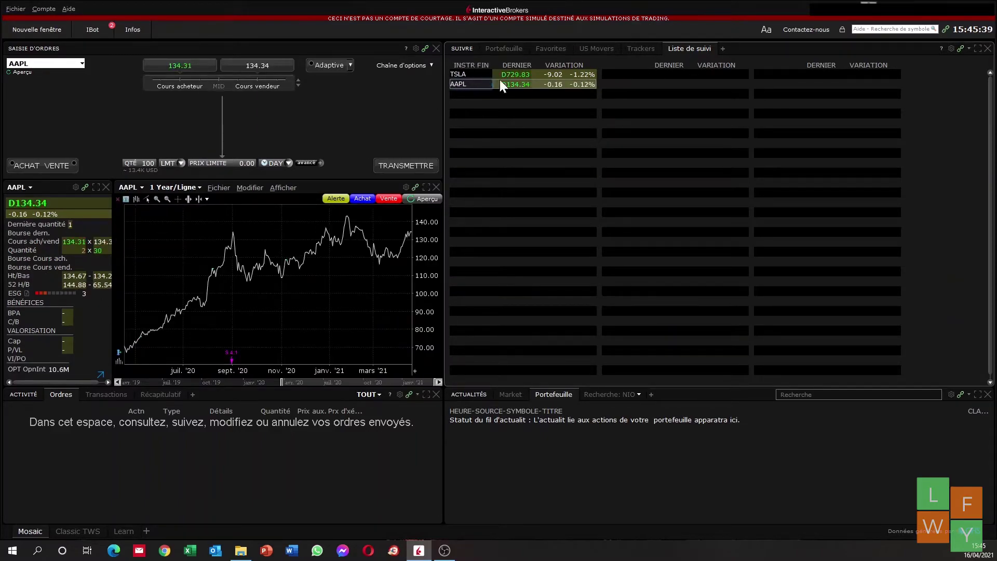
- Load TSLA into the order entry, display the portfolio, and set the order quantity to 10 shares
{"action": "left_click", "coordinate": [476, 75]}
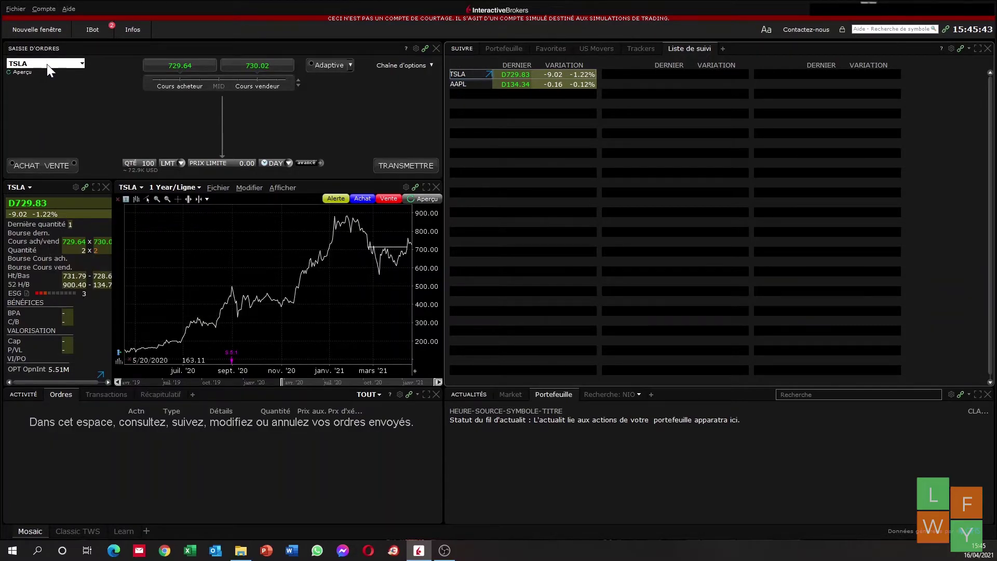
{"action": "left_click", "coordinate": [505, 49]}
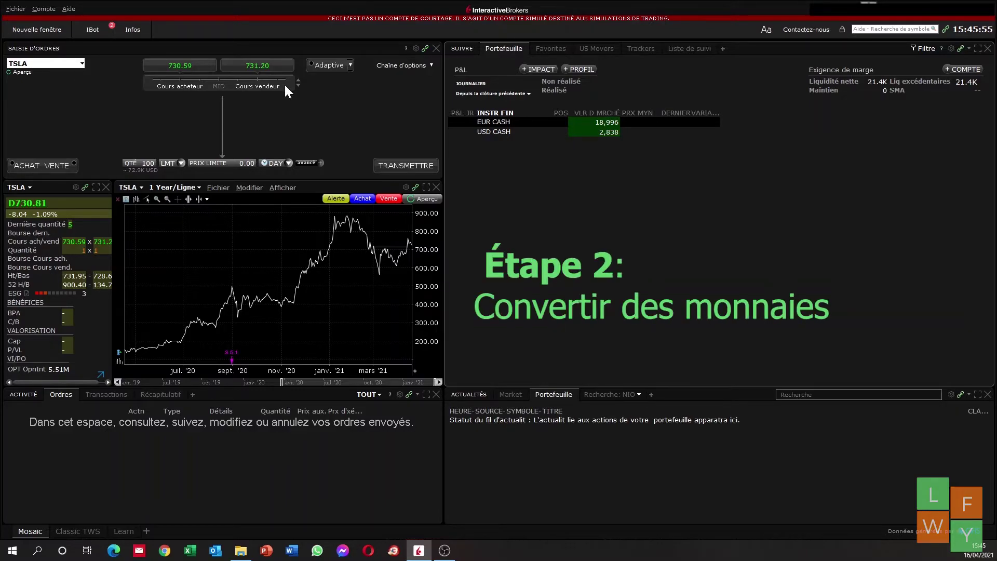
{"action": "left_click", "coordinate": [141, 164]}
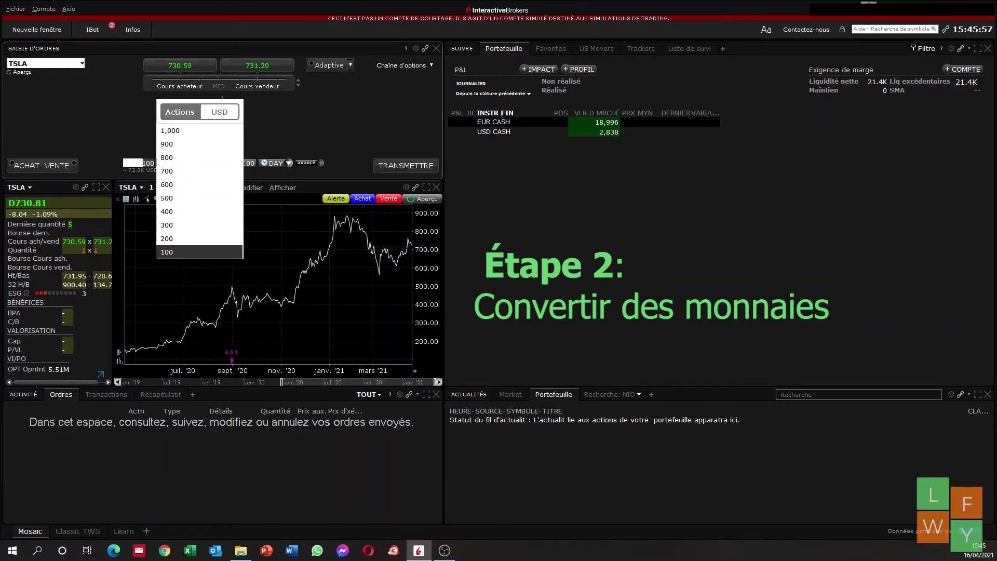
{"action": "type", "text": "10"}
{"action": "key", "text": "Return"}
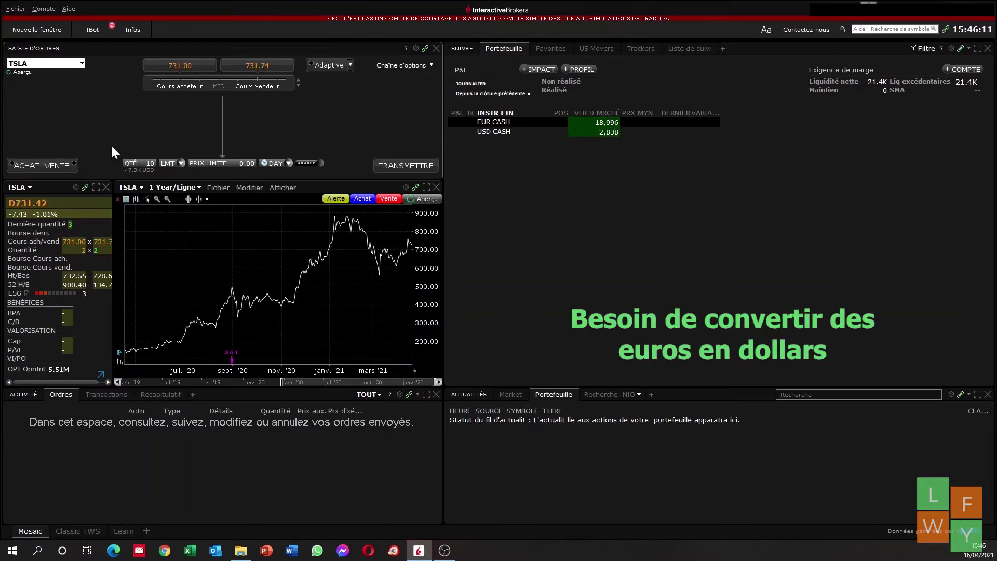
- Load the currency pair EUR.USD into the order entry and set the order side to sell
{"action": "left_click", "coordinate": [66, 63]}
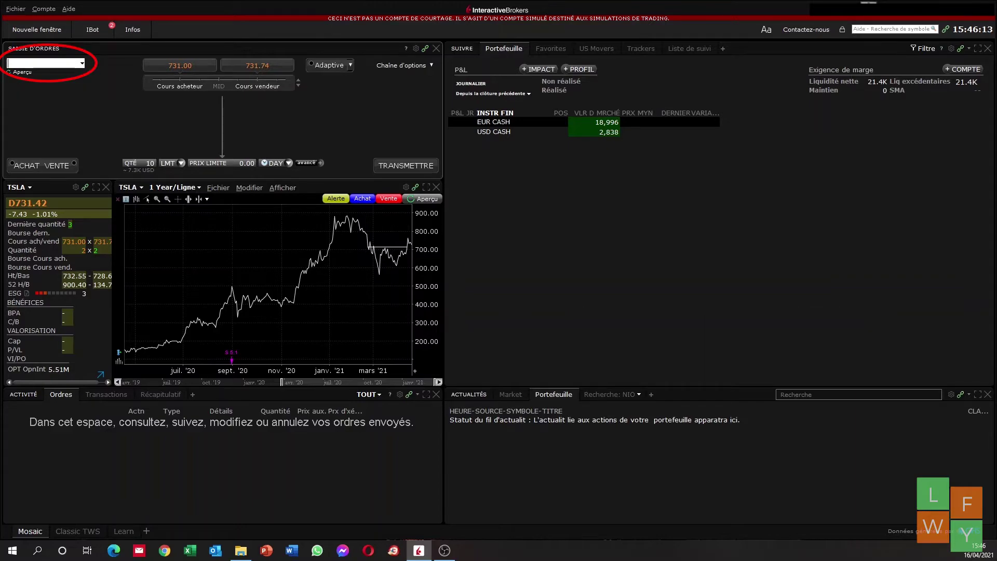
{"action": "type", "text": "EUR.USD"}
{"action": "key", "text": "Return"}
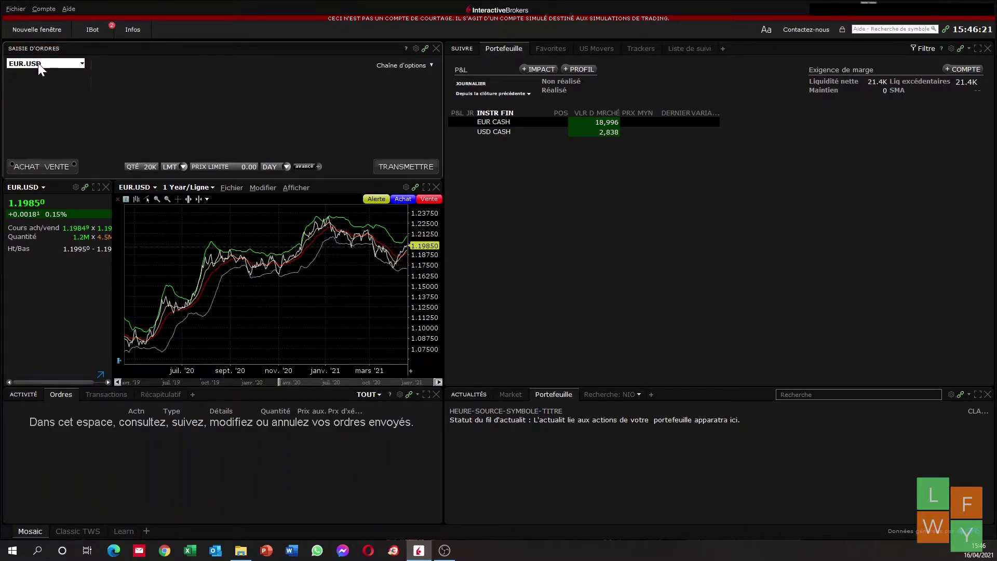
{"action": "left_click", "coordinate": [61, 168]}
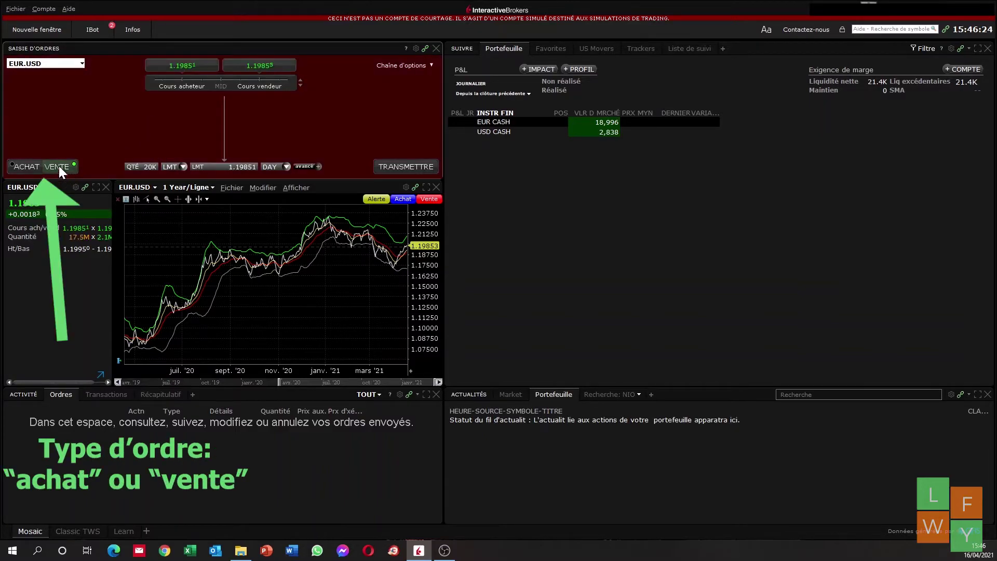
- Set the EUR.USD sell order's quantity to 5000 and its order type to MKT
{"action": "left_click", "coordinate": [137, 166]}
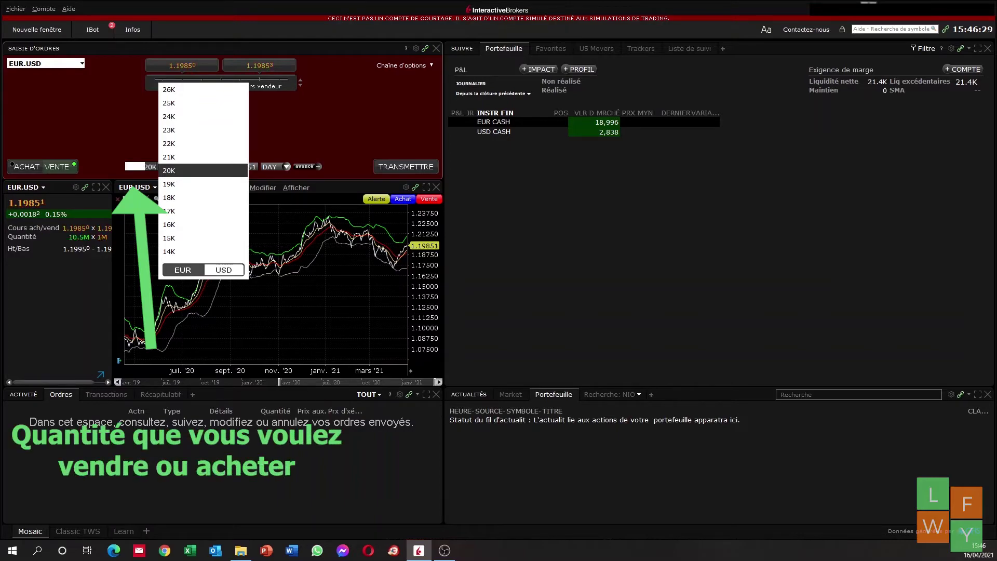
{"action": "type", "text": "5000"}
{"action": "key", "text": "Return"}
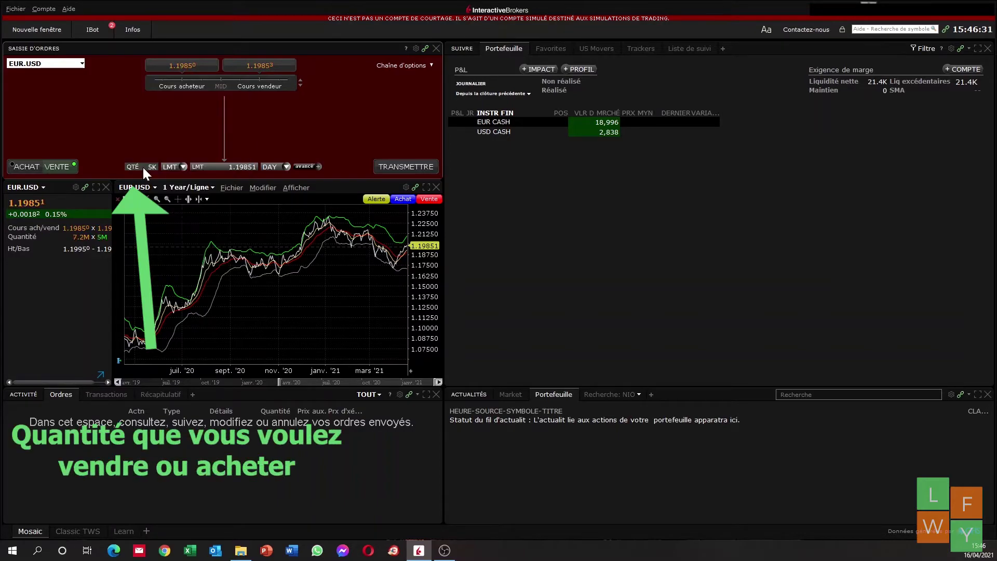
{"action": "left_click", "coordinate": [174, 166]}
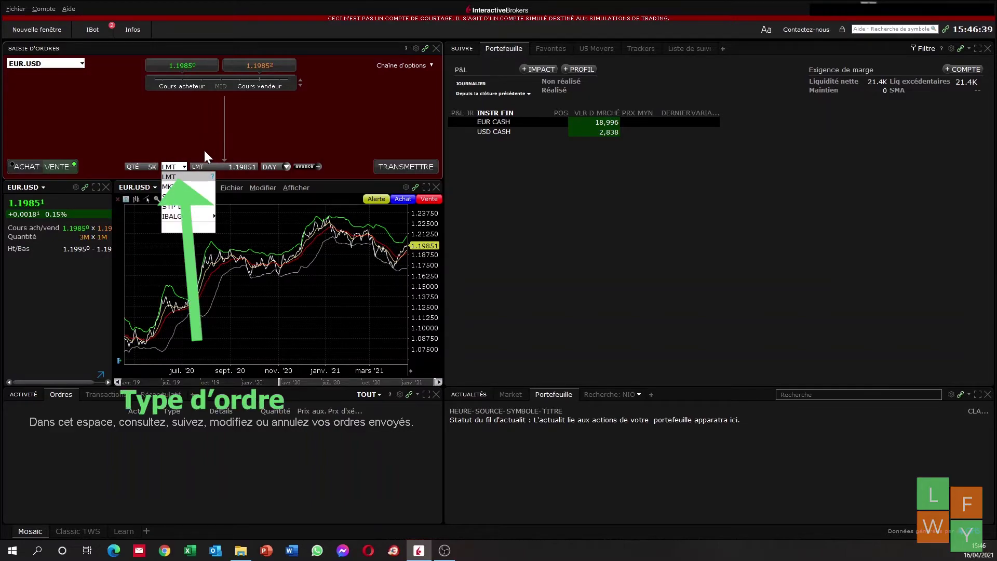
{"action": "left_click", "coordinate": [177, 188]}
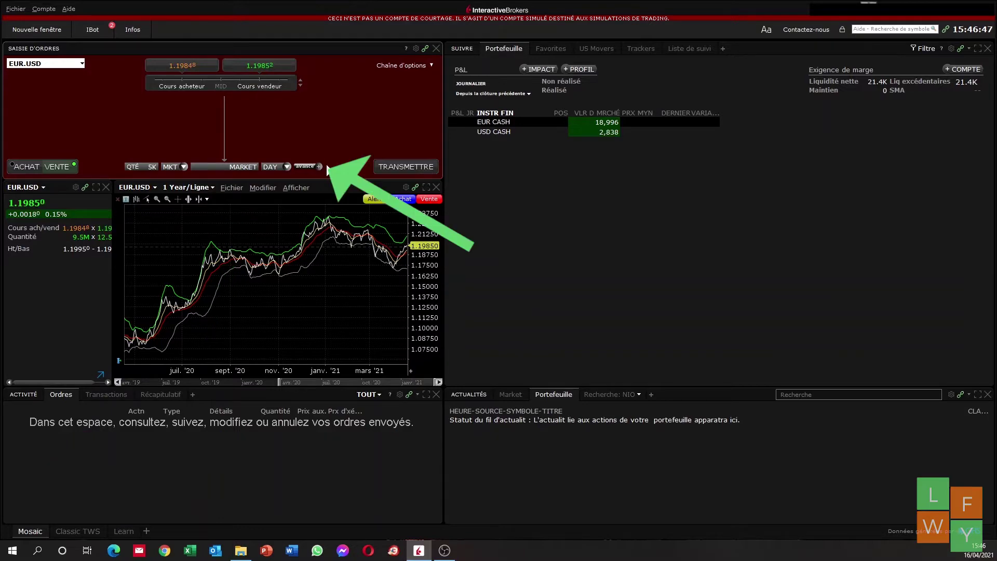
- Set the EUR.USD sell order's destination to FXCONV and transmit the order, acknowledging the order message
{"action": "left_click", "coordinate": [319, 166]}
{"action": "left_click", "coordinate": [221, 187]}
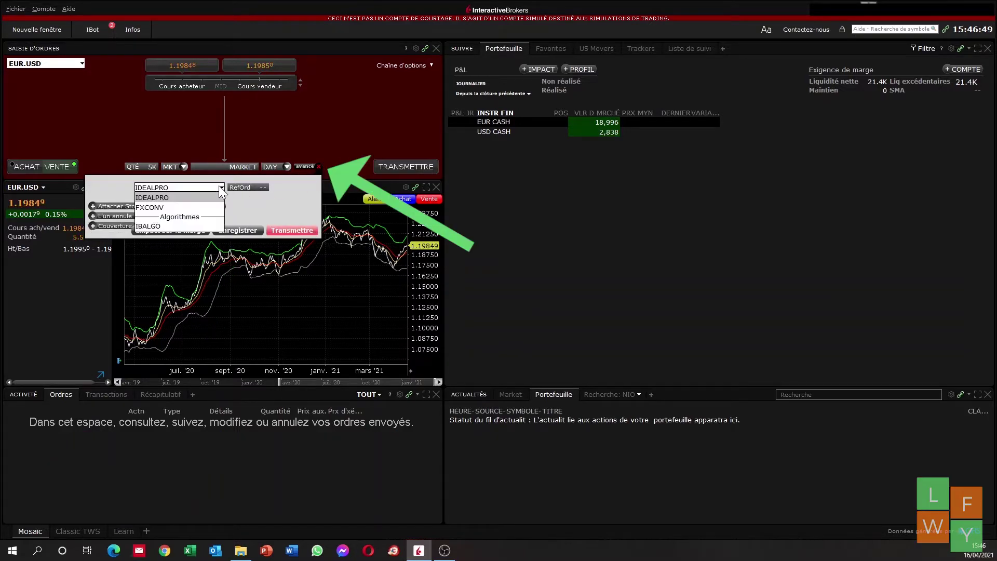
{"action": "left_click", "coordinate": [167, 209]}
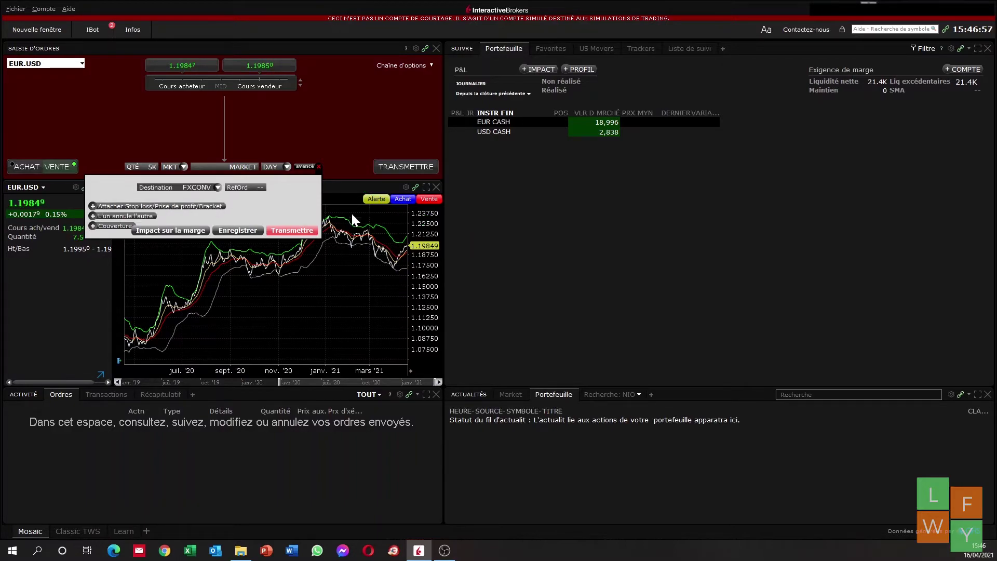
{"action": "left_click", "coordinate": [298, 231]}
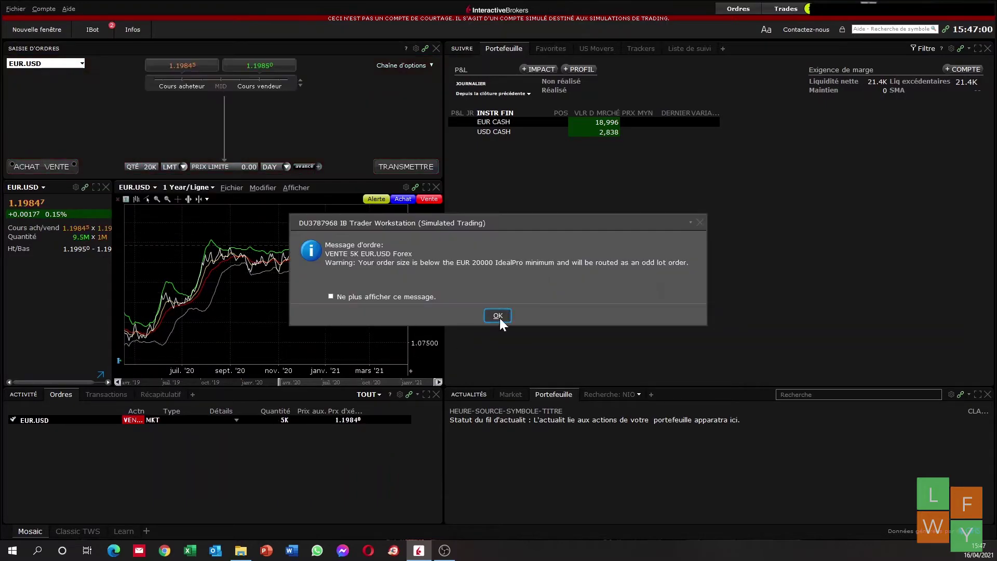
{"action": "left_click", "coordinate": [503, 313]}
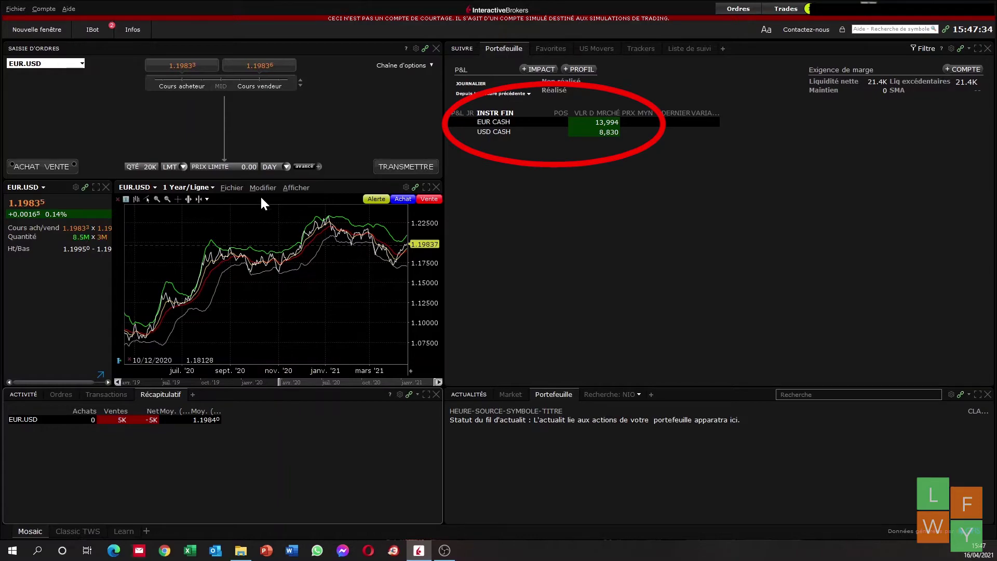
- Search for "TESLA" in the order entry and load Tesla Inc (TSLA, NASDAQ) as a stock with SMART routing
{"action": "left_click", "coordinate": [44, 64]}
{"action": "type", "text": "TESL"}
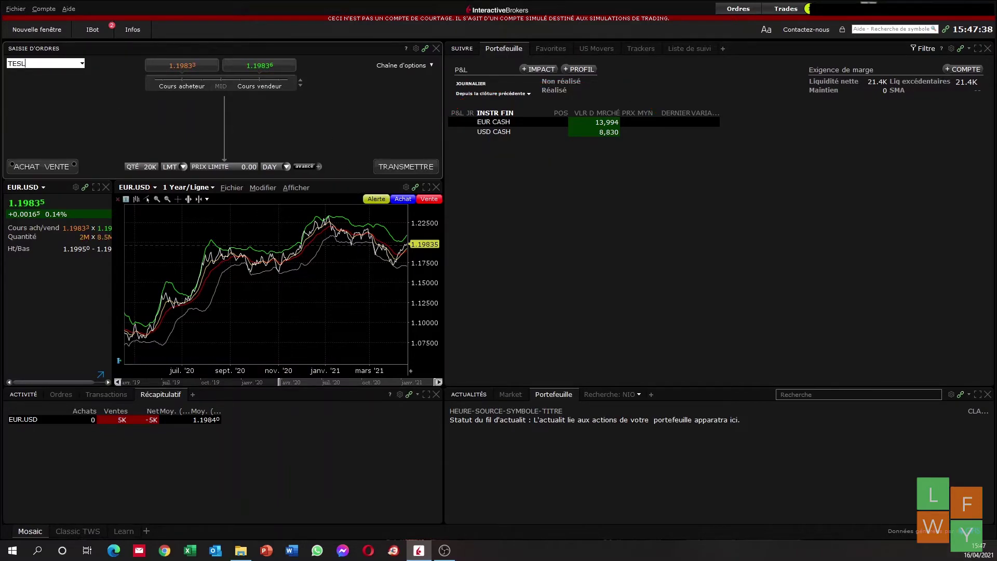
{"action": "type", "text": "A"}
{"action": "key", "text": "Return"}
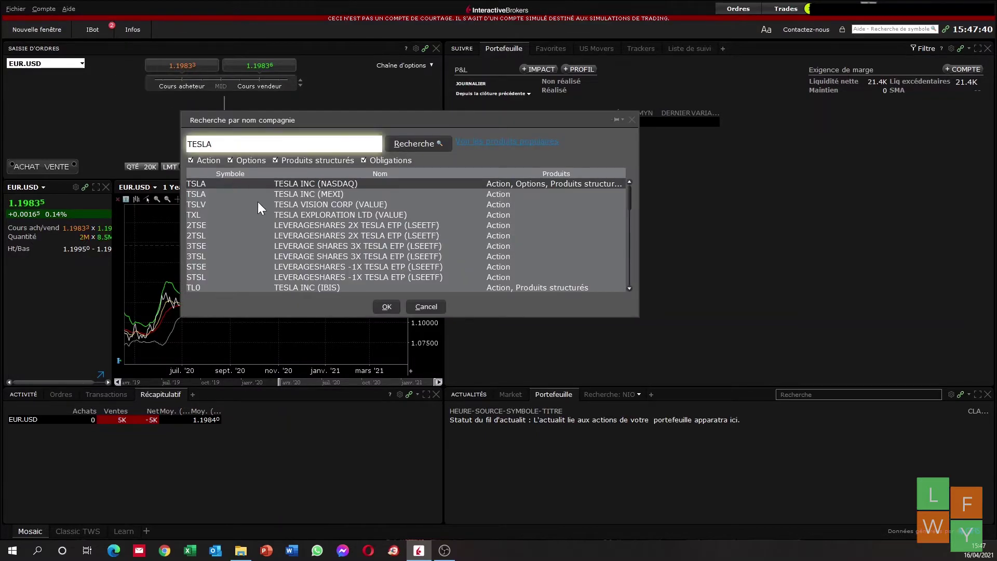
{"action": "left_click", "coordinate": [386, 307]}
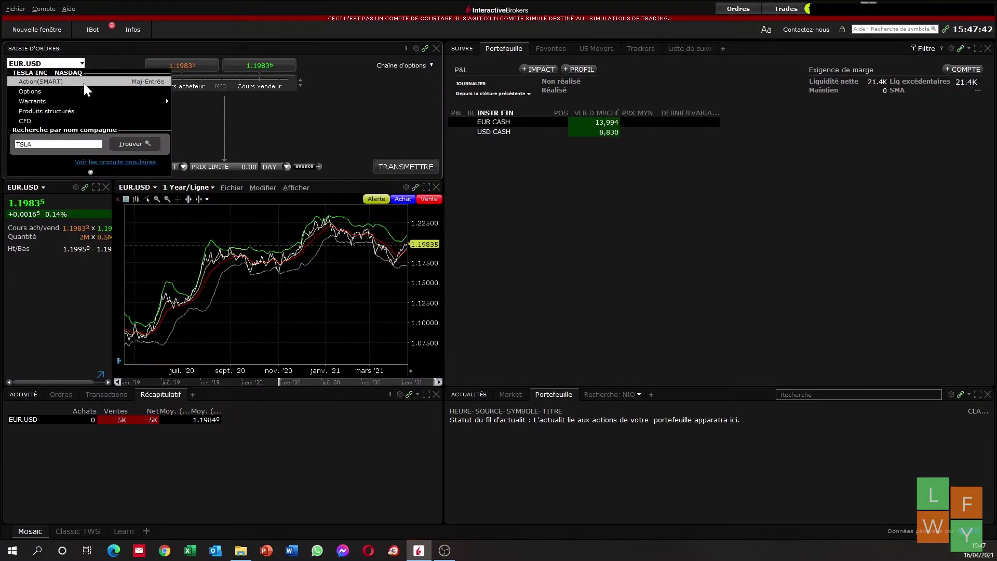
{"action": "left_click", "coordinate": [84, 83]}
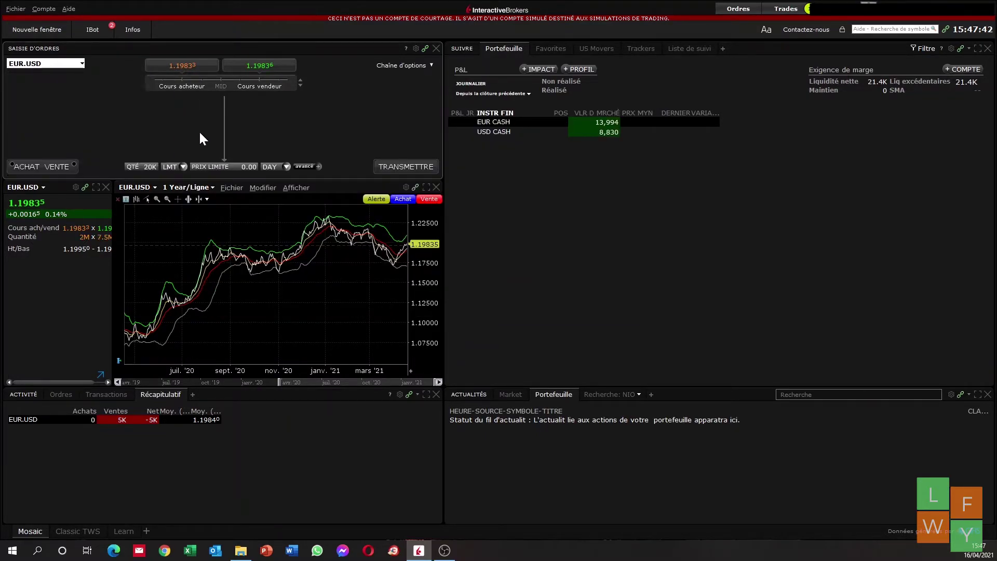
- Set the TSLA order to buy 10 shares with order type LMT
{"action": "left_click", "coordinate": [19, 167]}
{"action": "left_click", "coordinate": [145, 166]}
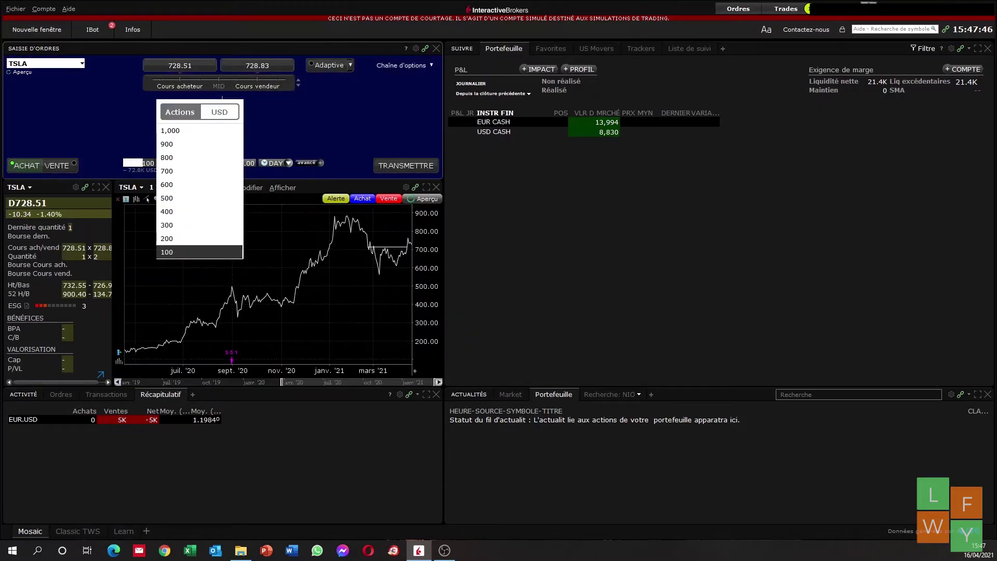
{"action": "type", "text": "10"}
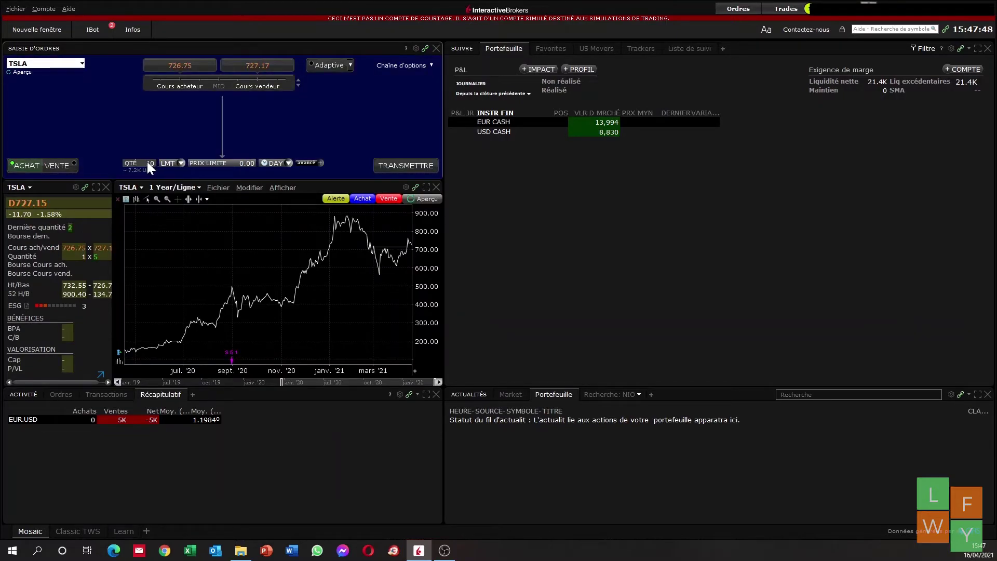
{"action": "left_click_drag", "start_coordinate": [20, 208], "coordinate": [26, 212]}
{"action": "left_click", "coordinate": [177, 163]}
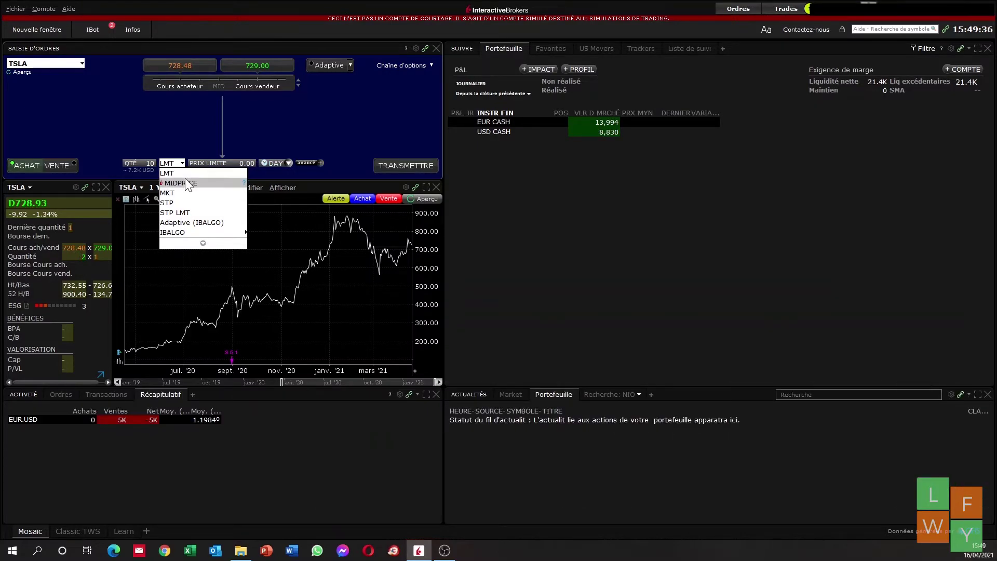
{"action": "left_click", "coordinate": [185, 176]}
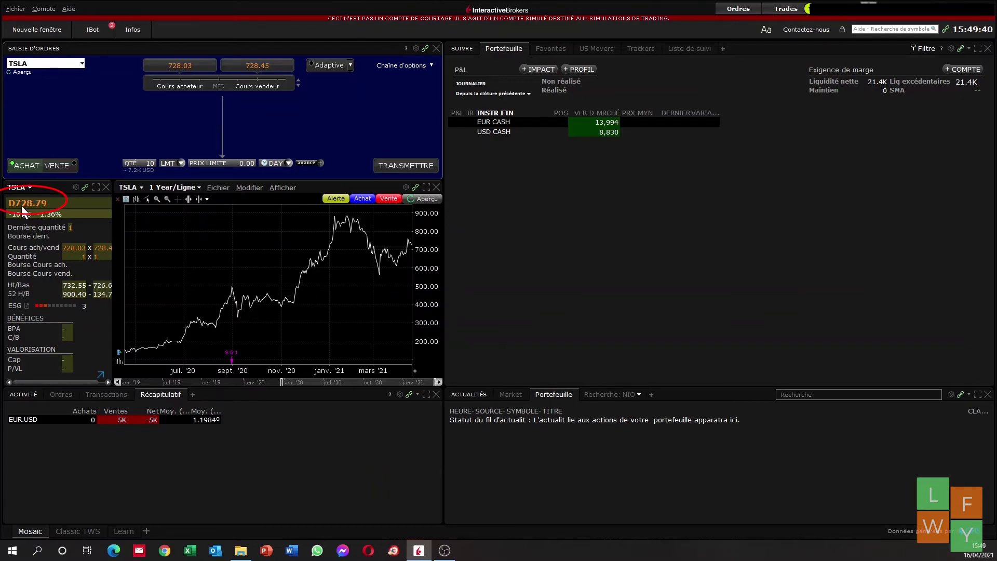
- Set the TSLA buy order's limit price to 729 with DAY validity
{"action": "left_click", "coordinate": [242, 163]}
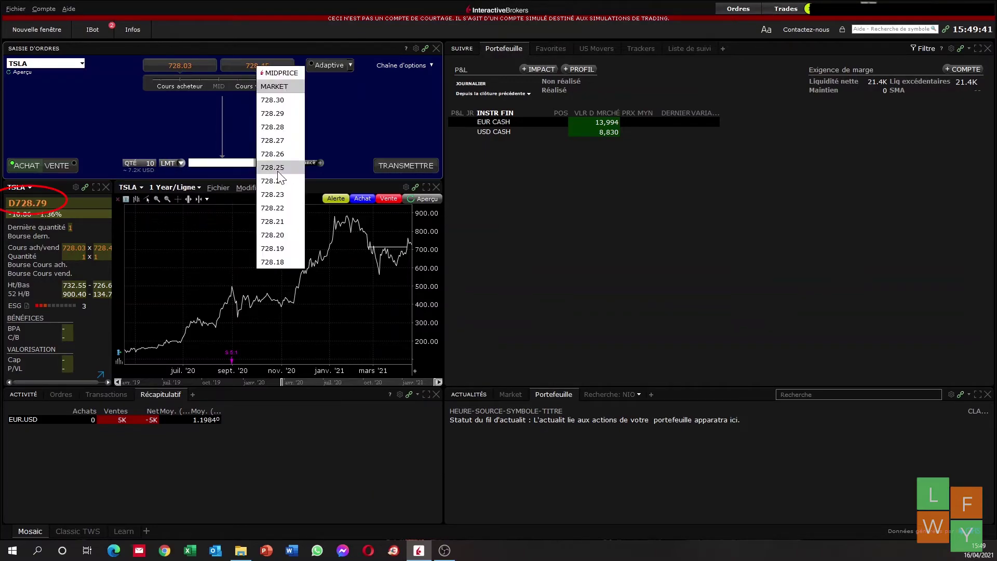
{"action": "type", "text": "729"}
{"action": "left_click", "coordinate": [183, 125]}
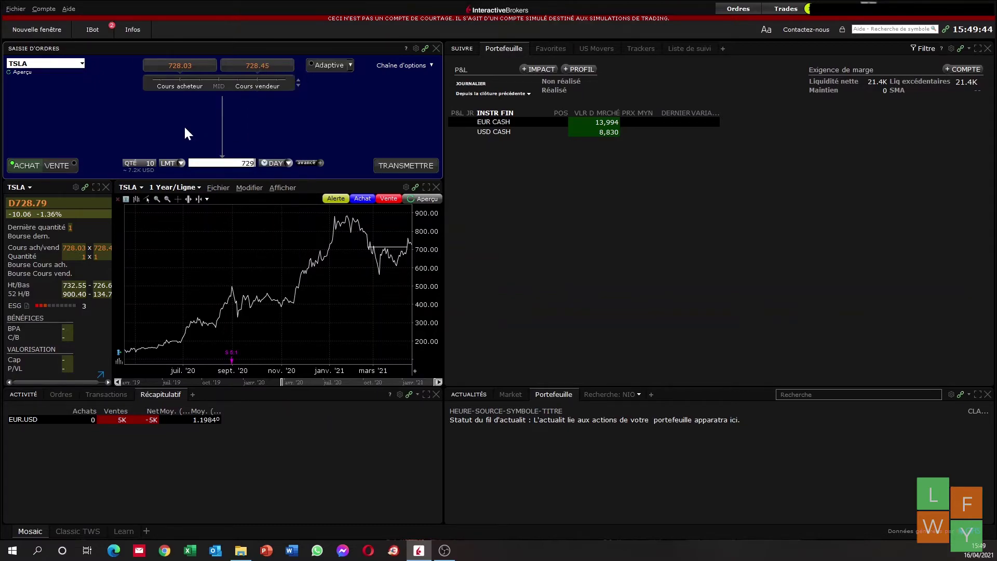
{"action": "left_click", "coordinate": [282, 164]}
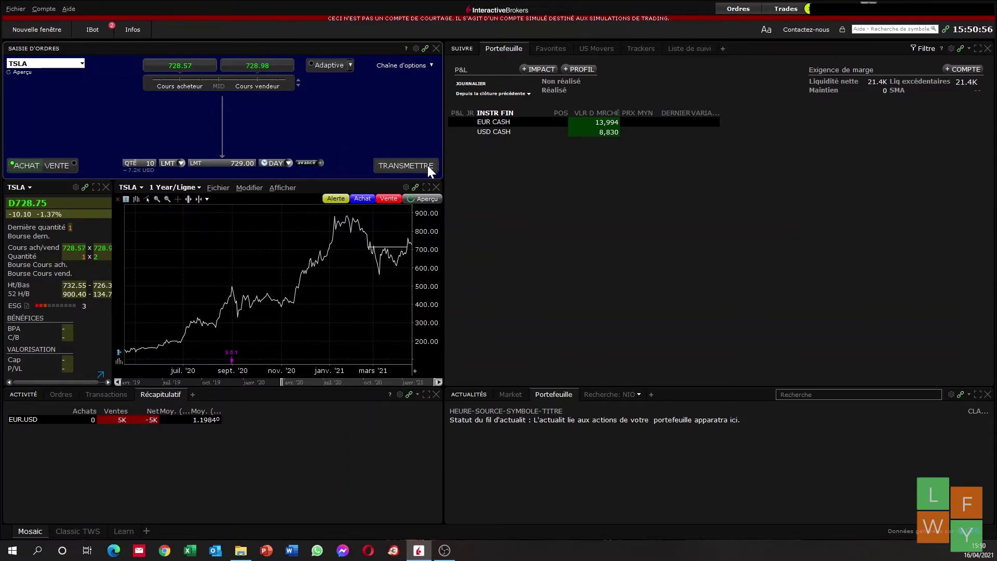
- Submit the TSLA buy order and transmit it from the order preview, ignoring the market data warning
{"action": "left_click", "coordinate": [418, 166]}
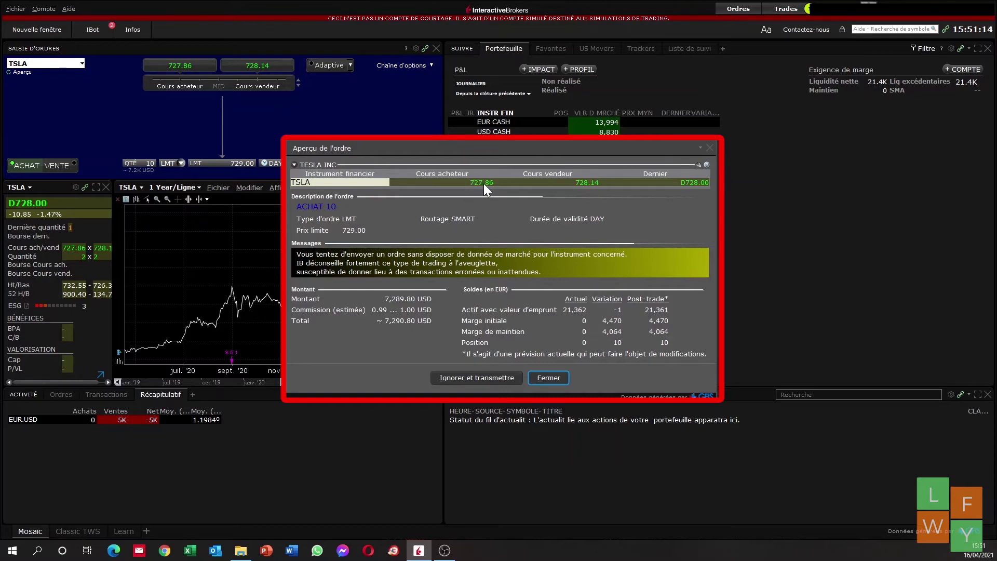
{"action": "mouse_move", "coordinate": [463, 183]}
{"action": "left_click", "coordinate": [490, 377]}
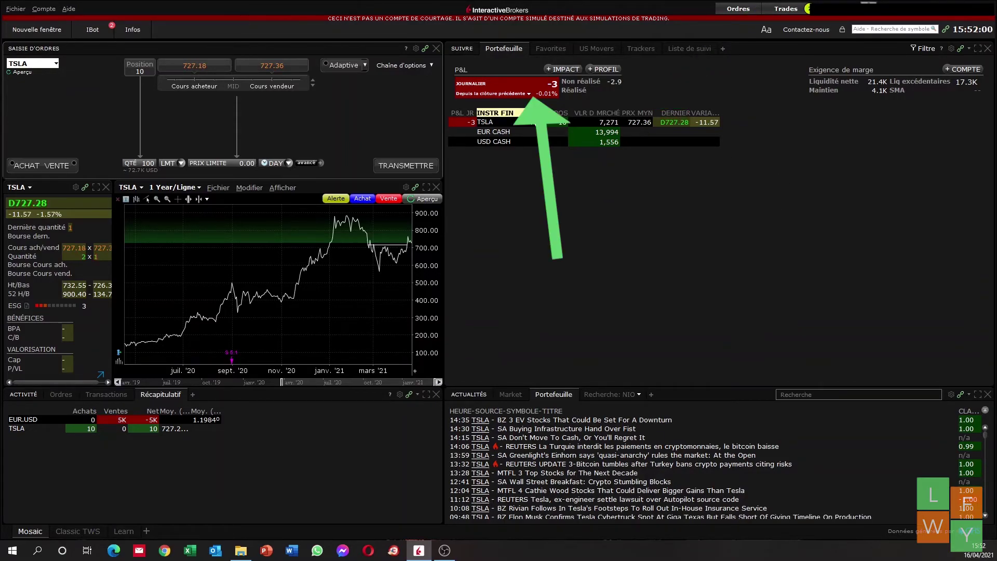
{"action": "mouse_move", "coordinate": [517, 84]}
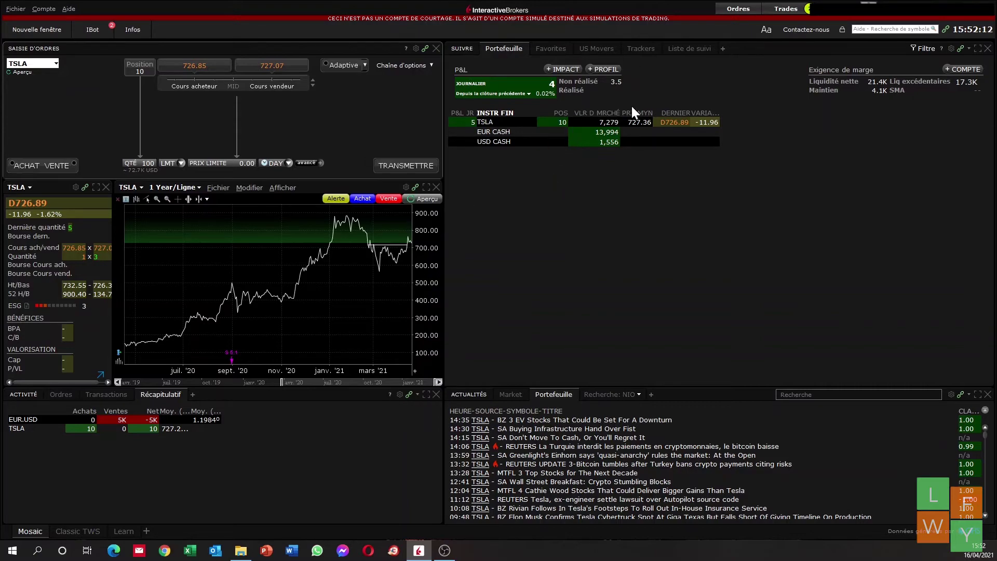
{"action": "mouse_move", "coordinate": [553, 87]}
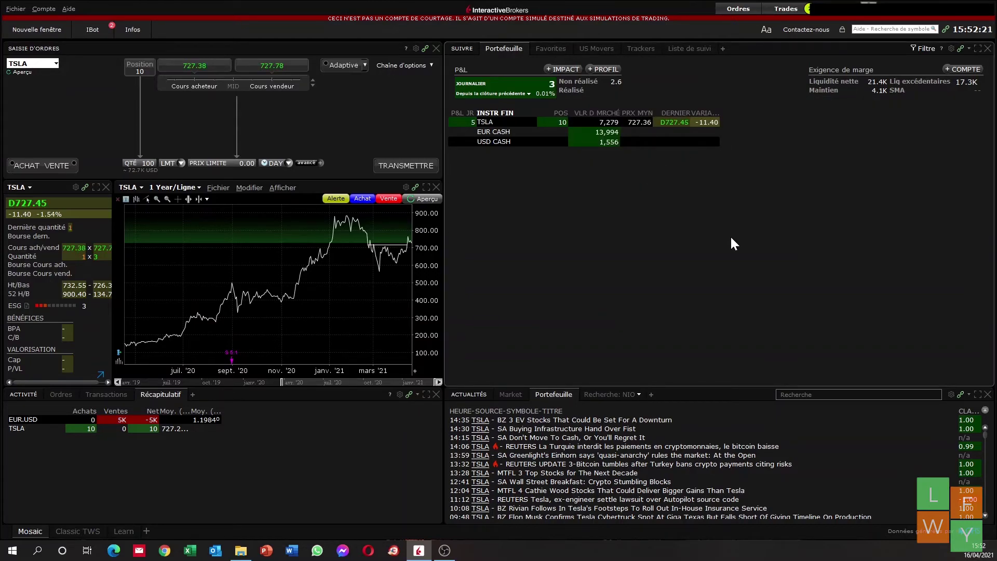
{"action": "left_click", "coordinate": [41, 10]}
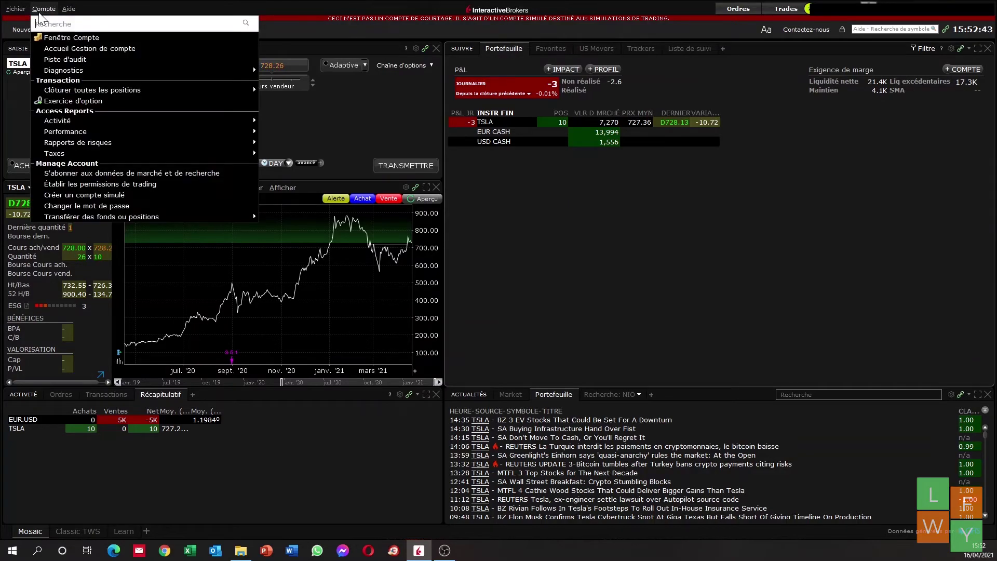
{"action": "left_click", "coordinate": [597, 233]}
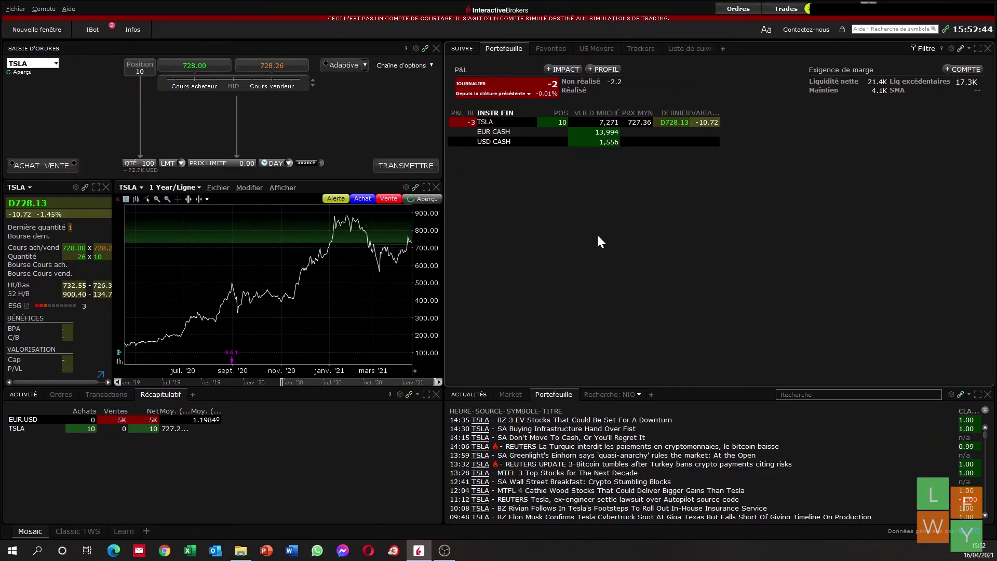
{"action": "left_click", "coordinate": [41, 10]}
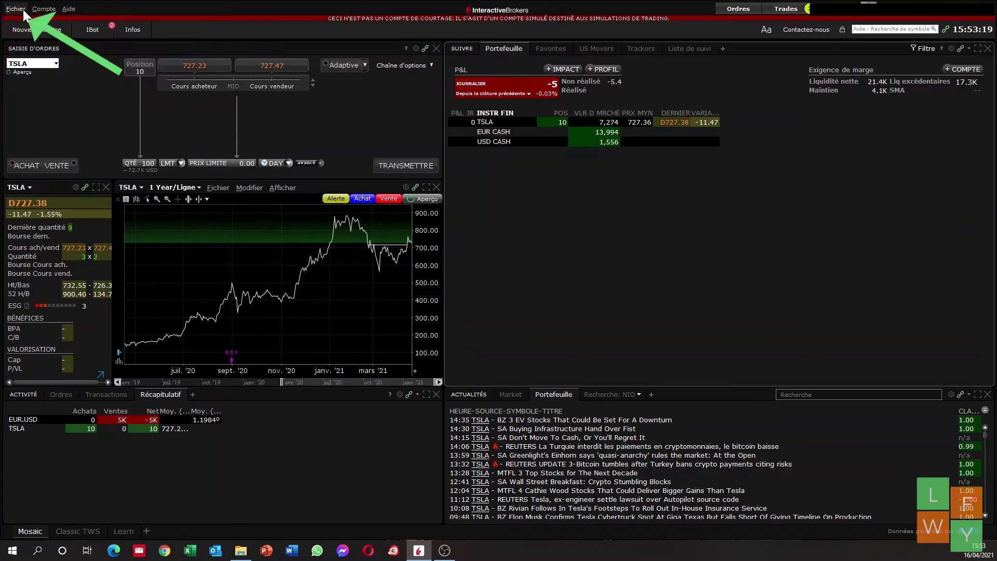
- Open a new standalone chart window for TSLA
{"action": "left_click", "coordinate": [16, 9]}
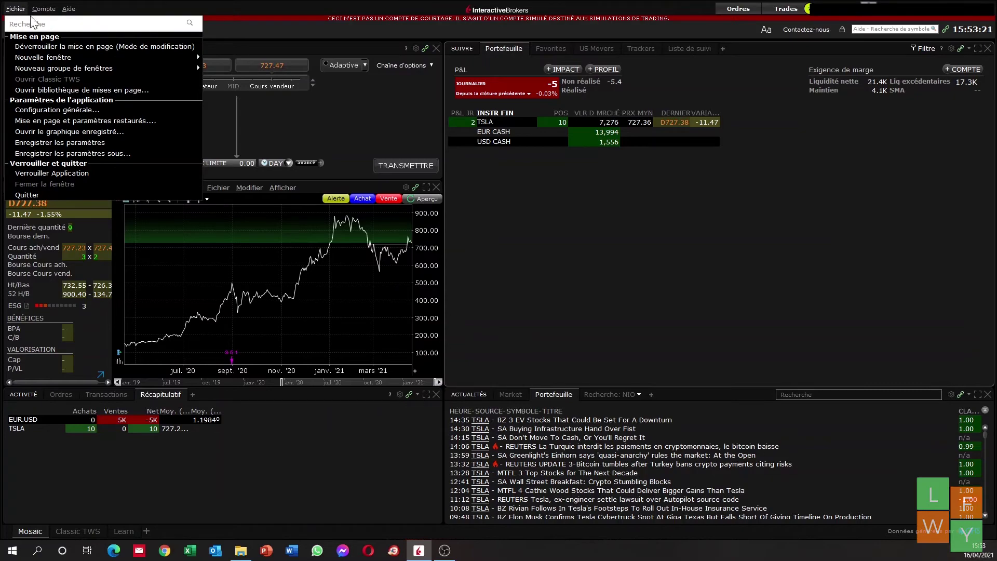
{"action": "mouse_move", "coordinate": [81, 58]}
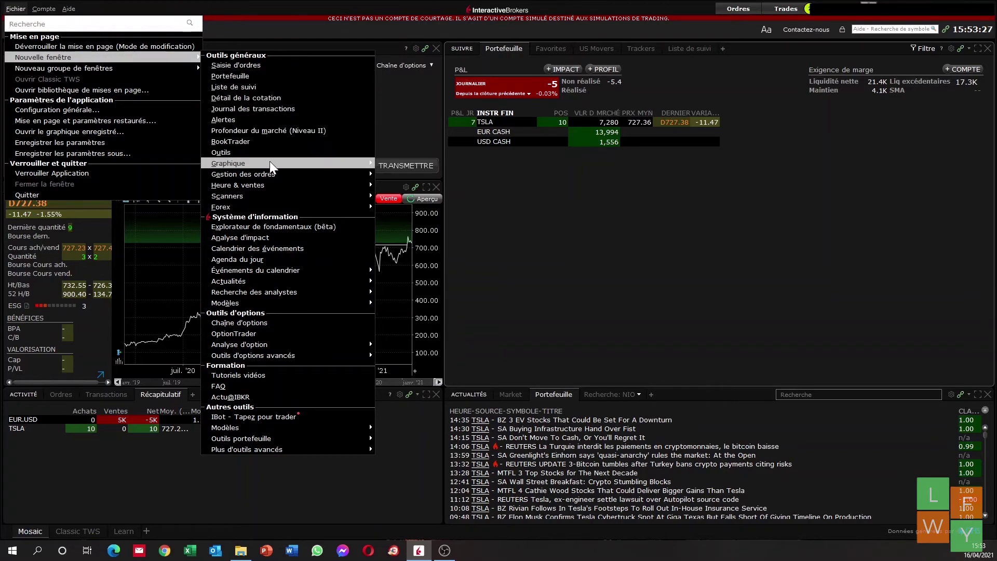
{"action": "mouse_move", "coordinate": [269, 163]}
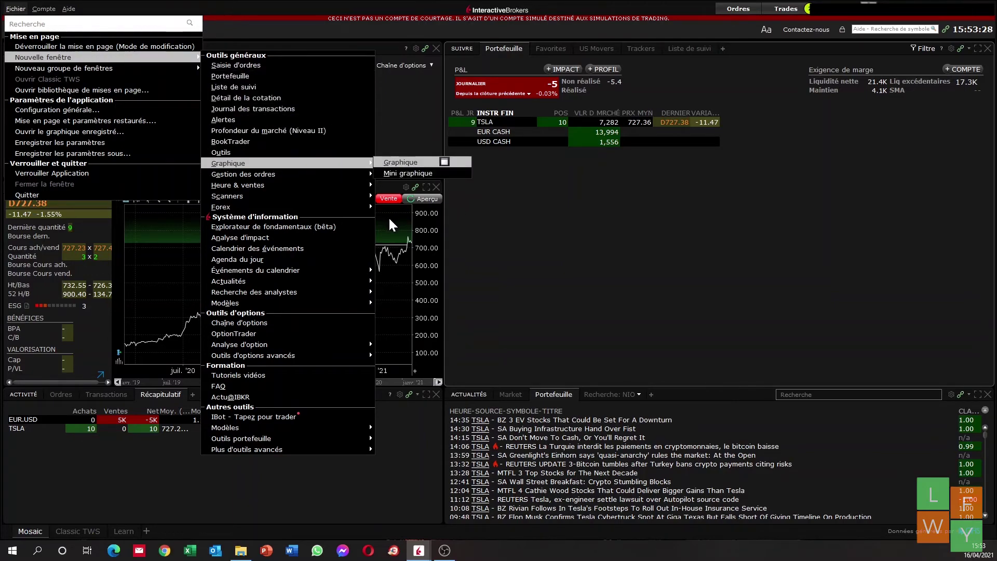
{"action": "left_click", "coordinate": [400, 162]}
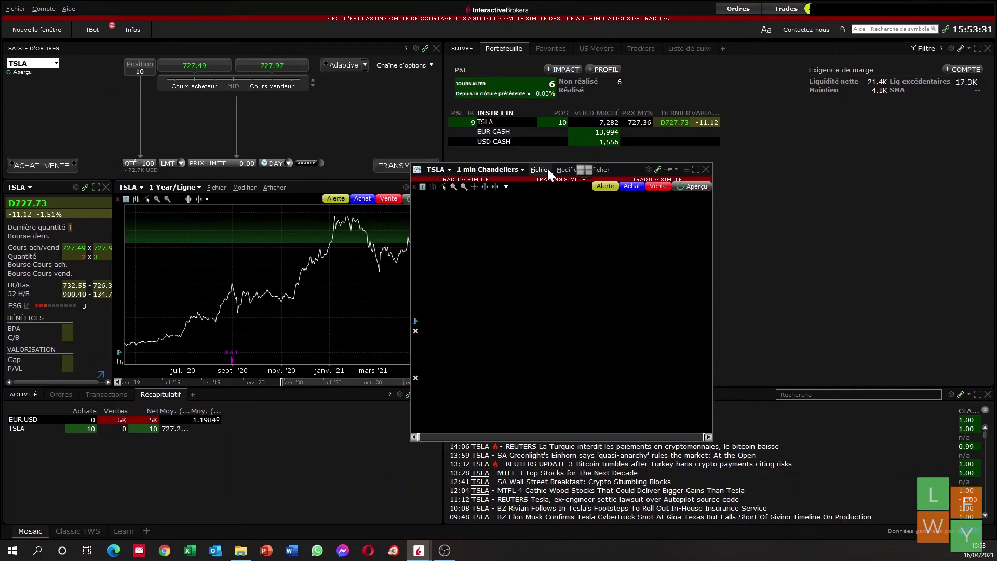
- View TSLA over a 1 Month period as a line in the standalone chart, and close the chart window
{"action": "left_click", "coordinate": [540, 169]}
{"action": "left_click", "coordinate": [526, 166]}
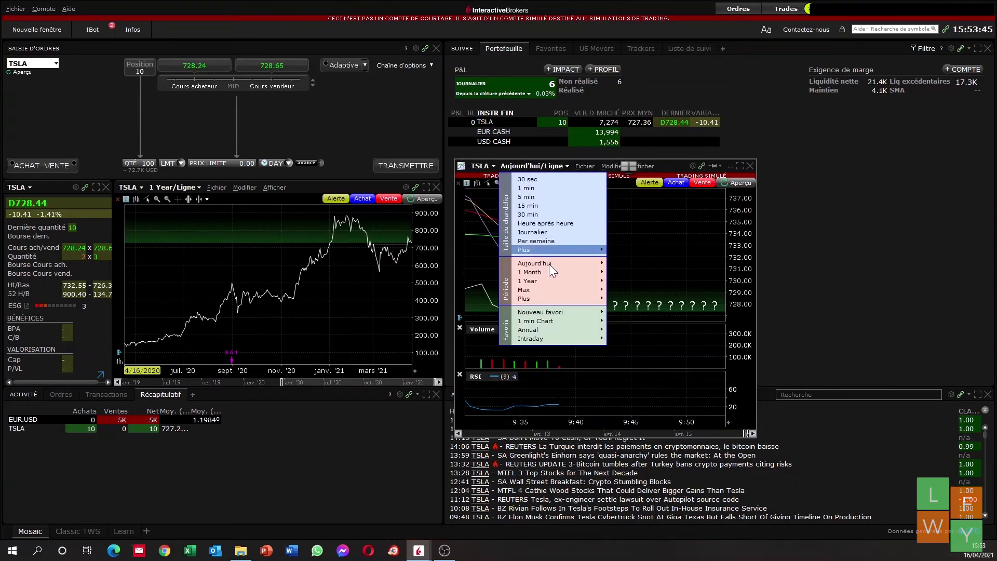
{"action": "mouse_move", "coordinate": [549, 264]}
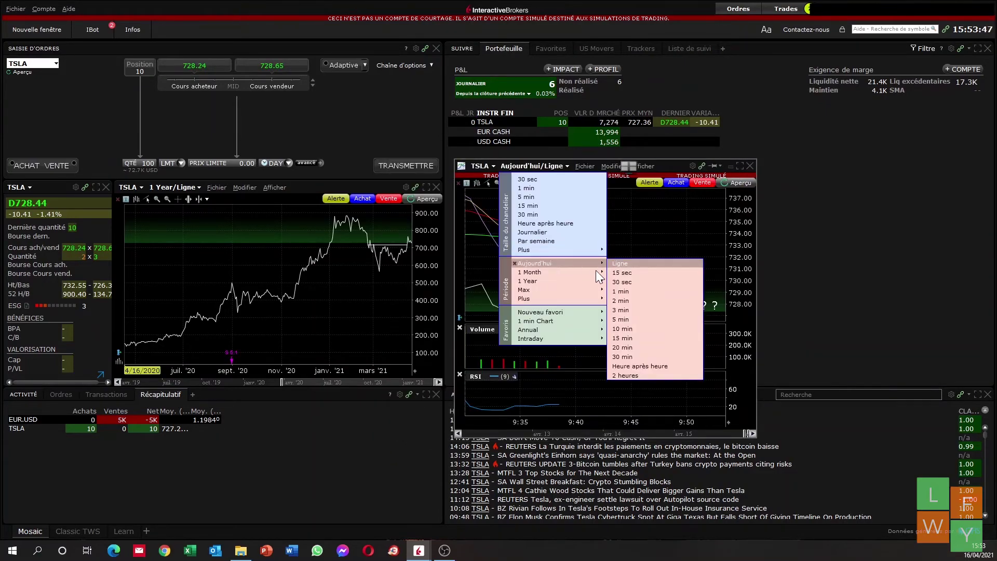
{"action": "mouse_move", "coordinate": [587, 269]}
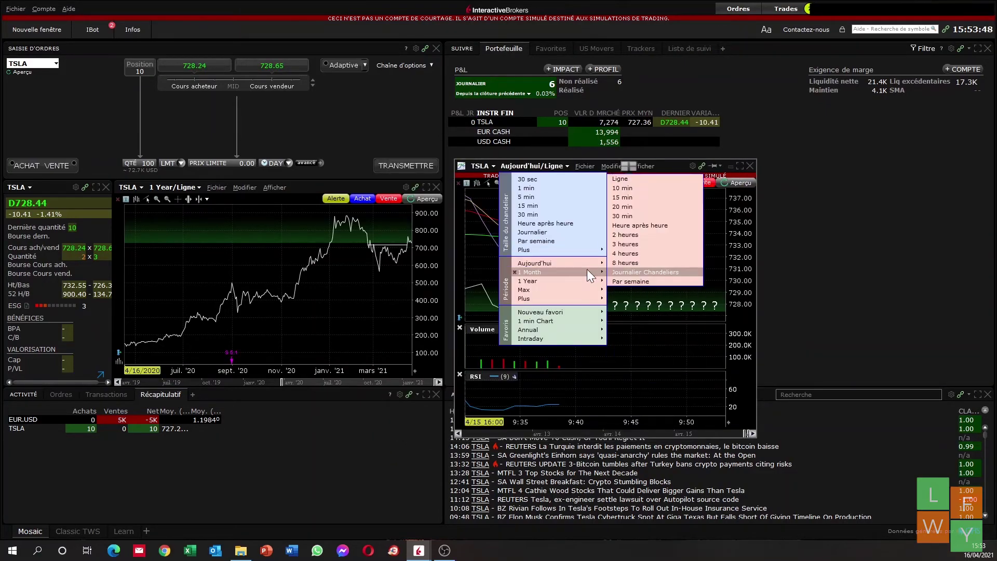
{"action": "left_click", "coordinate": [651, 181]}
{"action": "left_click_drag", "start_coordinate": [661, 165], "coordinate": [664, 160]}
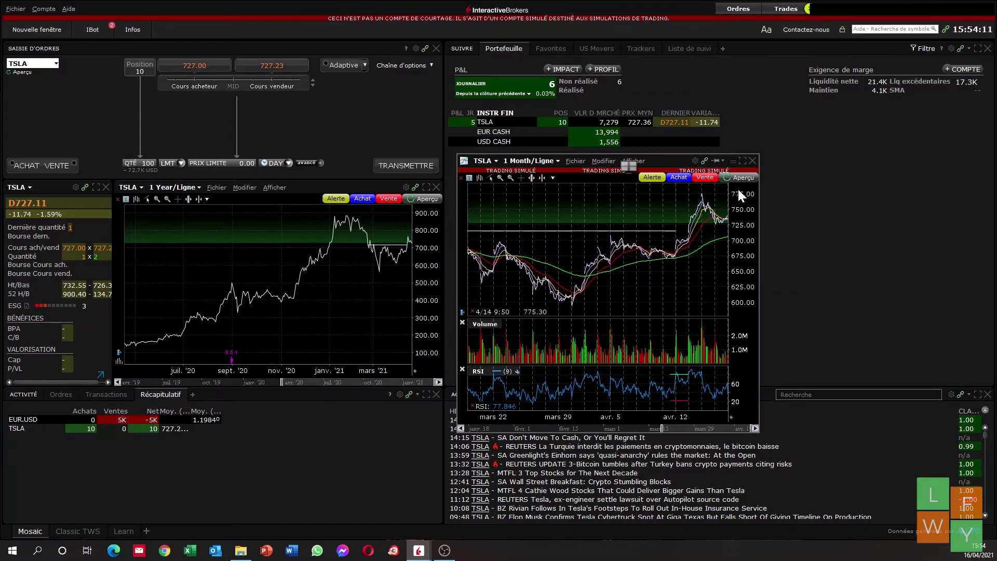
{"action": "left_click", "coordinate": [753, 160]}
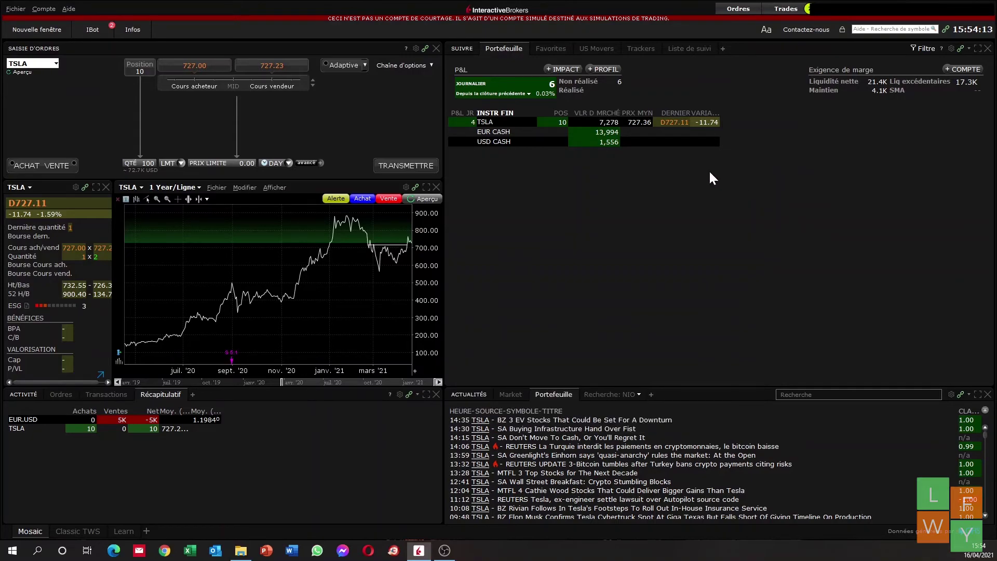
- Unlock the workspace layout and detach the portfolio panel from its place
{"action": "left_click", "coordinate": [841, 30]}
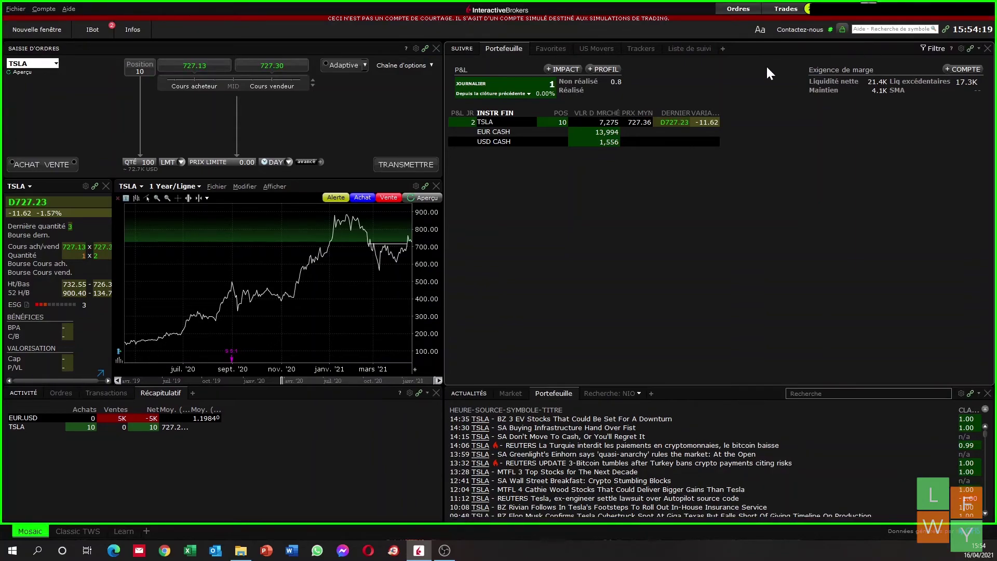
{"action": "left_click", "coordinate": [328, 69]}
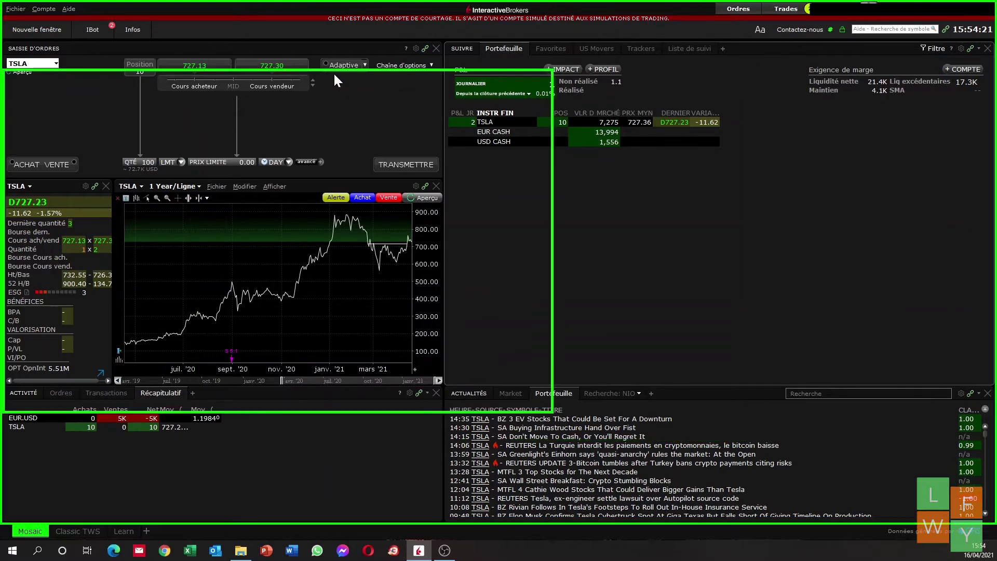
{"action": "left_click_drag", "start_coordinate": [326, 72], "coordinate": [337, 90]}
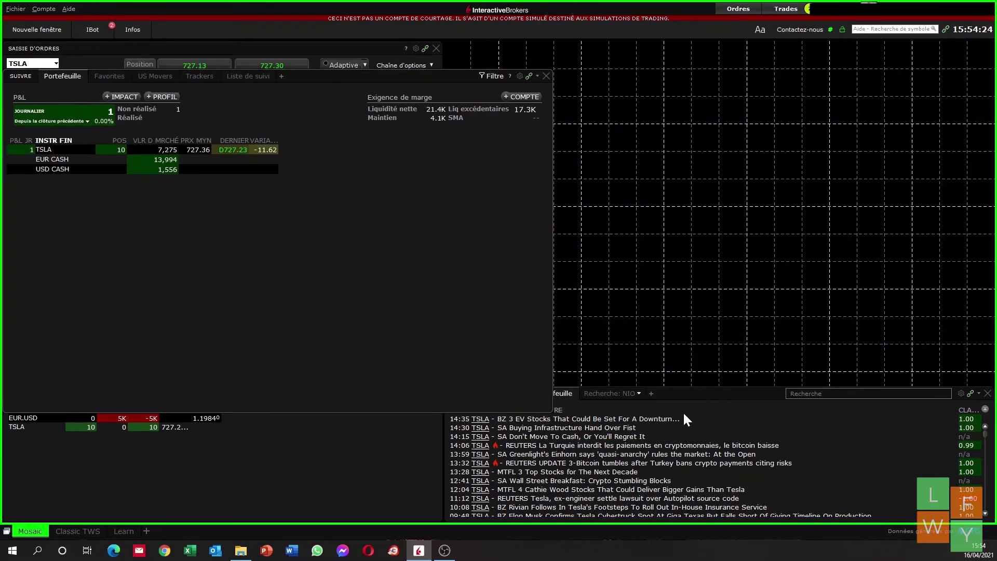
- Place the news panel above the portfolio panel beside the order entry and lock the layout again
{"action": "left_click_drag", "start_coordinate": [692, 395], "coordinate": [696, 40]}
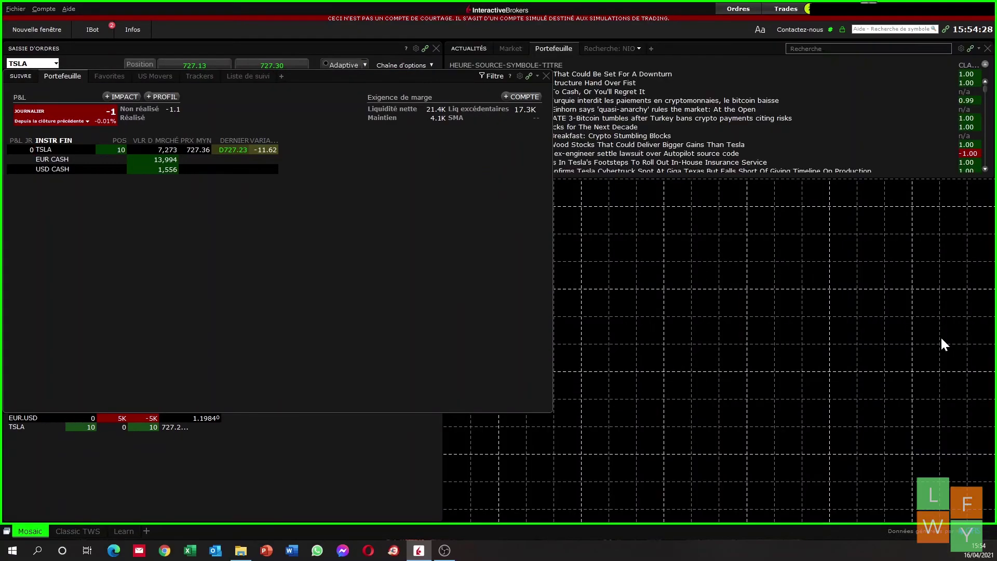
{"action": "left_click_drag", "start_coordinate": [943, 344], "coordinate": [943, 344]}
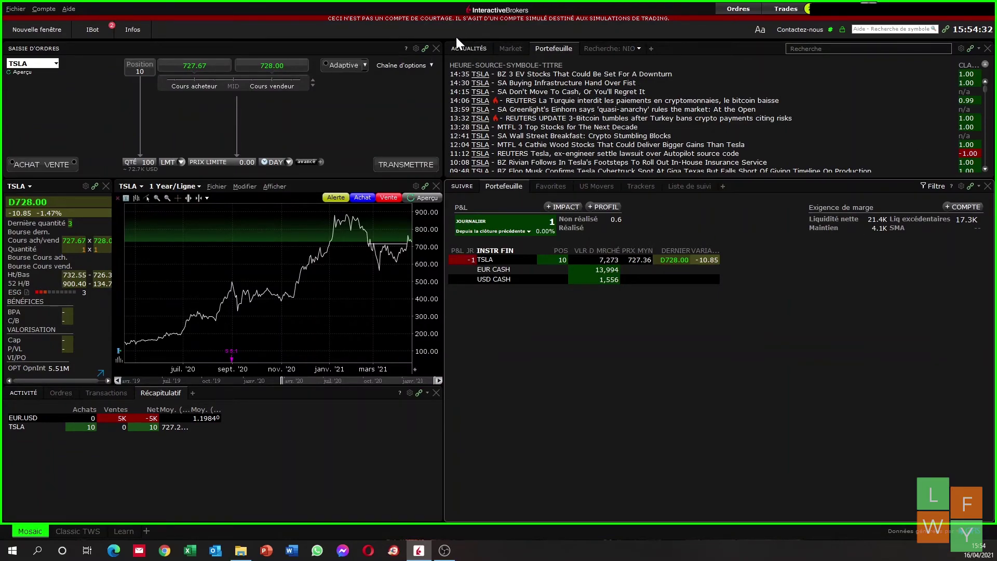
{"action": "left_click", "coordinate": [842, 31]}
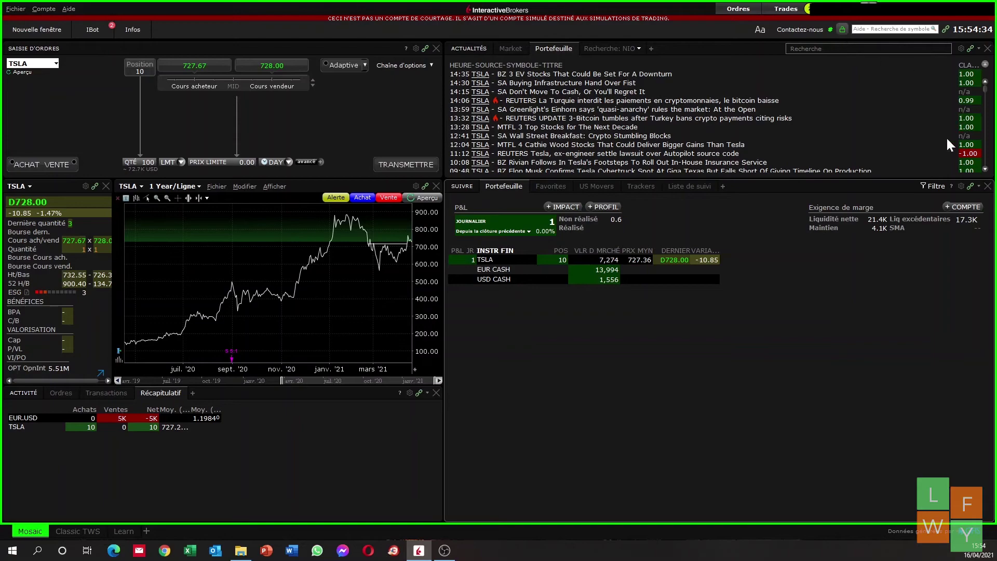
{"action": "key", "text": "Return"}
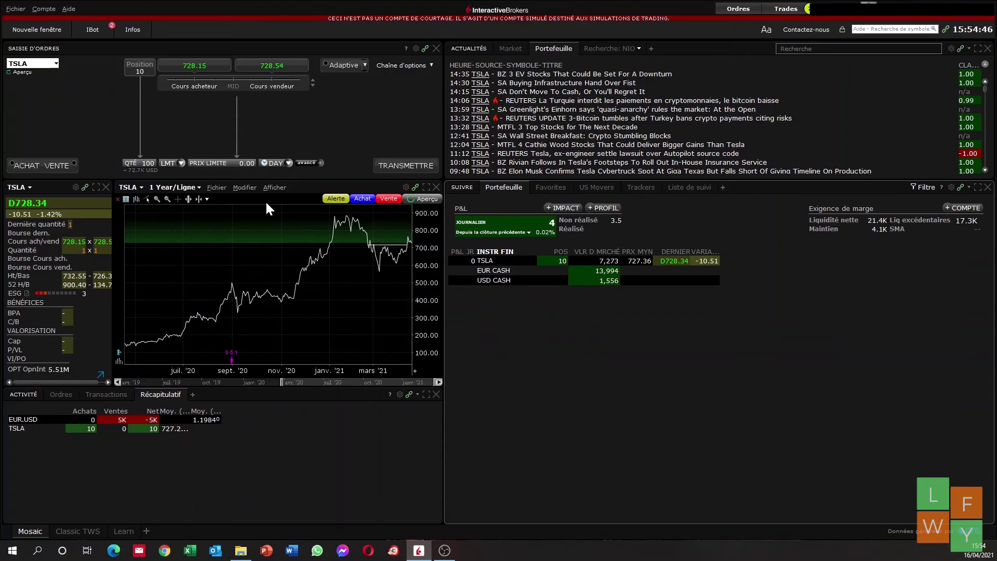
- Open the order type choices for the TSLA order
{"action": "left_click", "coordinate": [172, 164]}
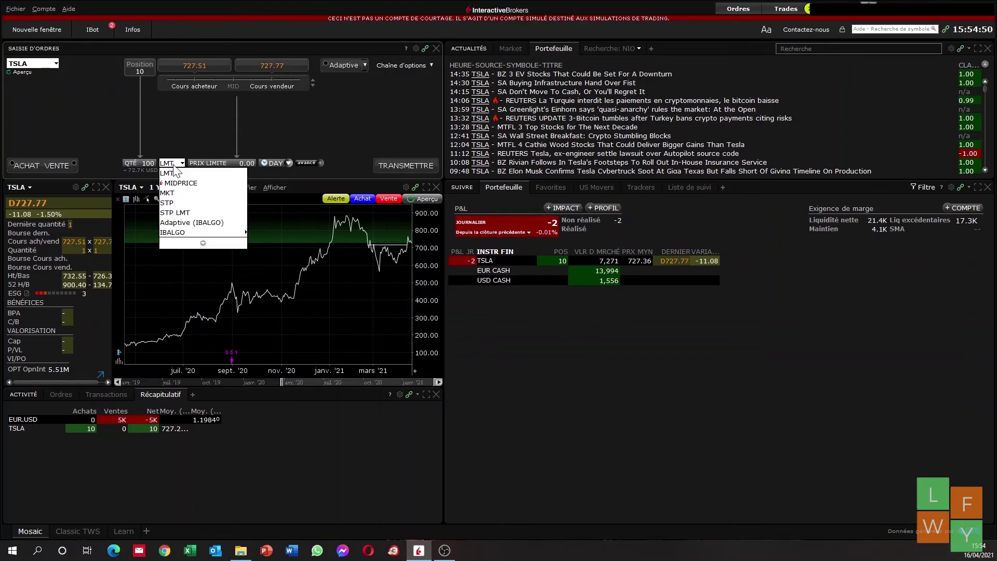